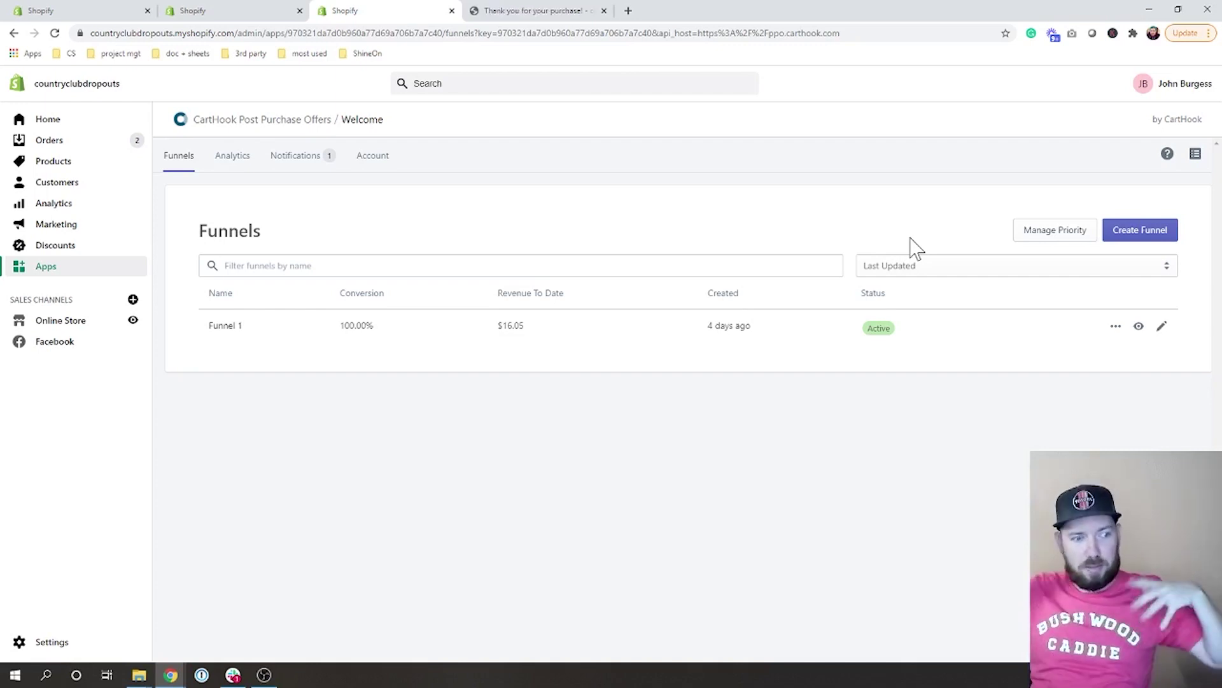
Step: Create Funnel 2 with a 'When cart' condition that triggers on 'test product'
{"action": "left_click", "coordinate": [1132, 235]}
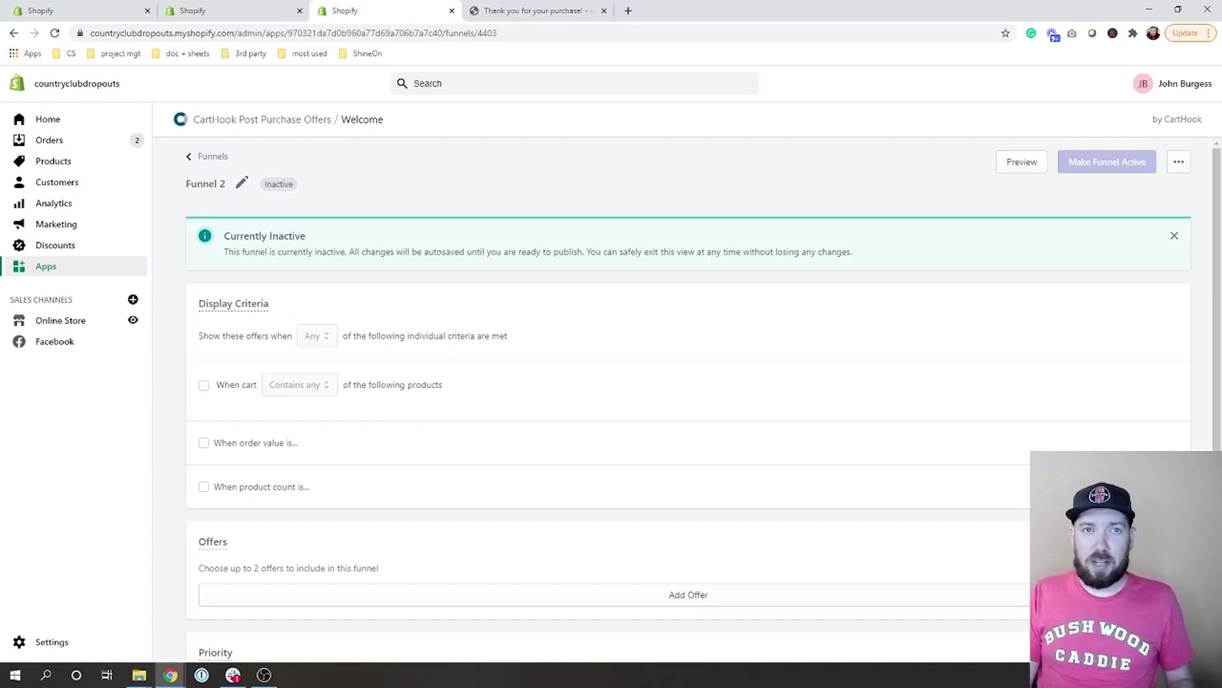
{"action": "left_click", "coordinate": [204, 386]}
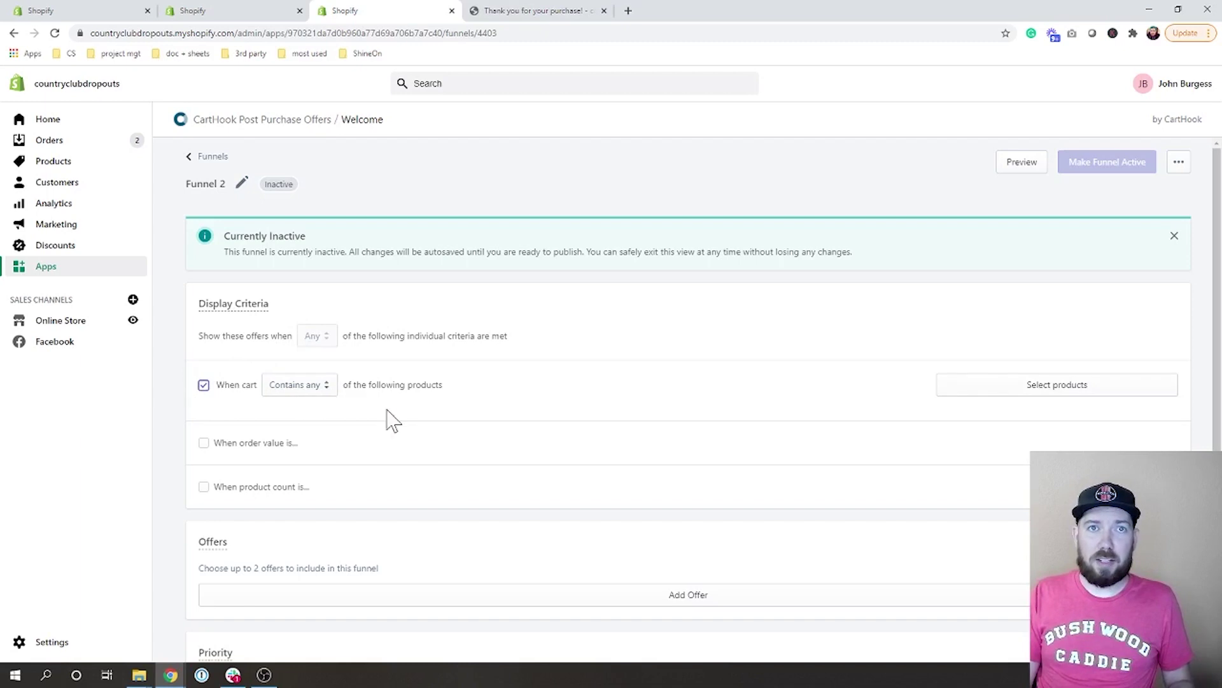
{"action": "left_click", "coordinate": [1013, 399]}
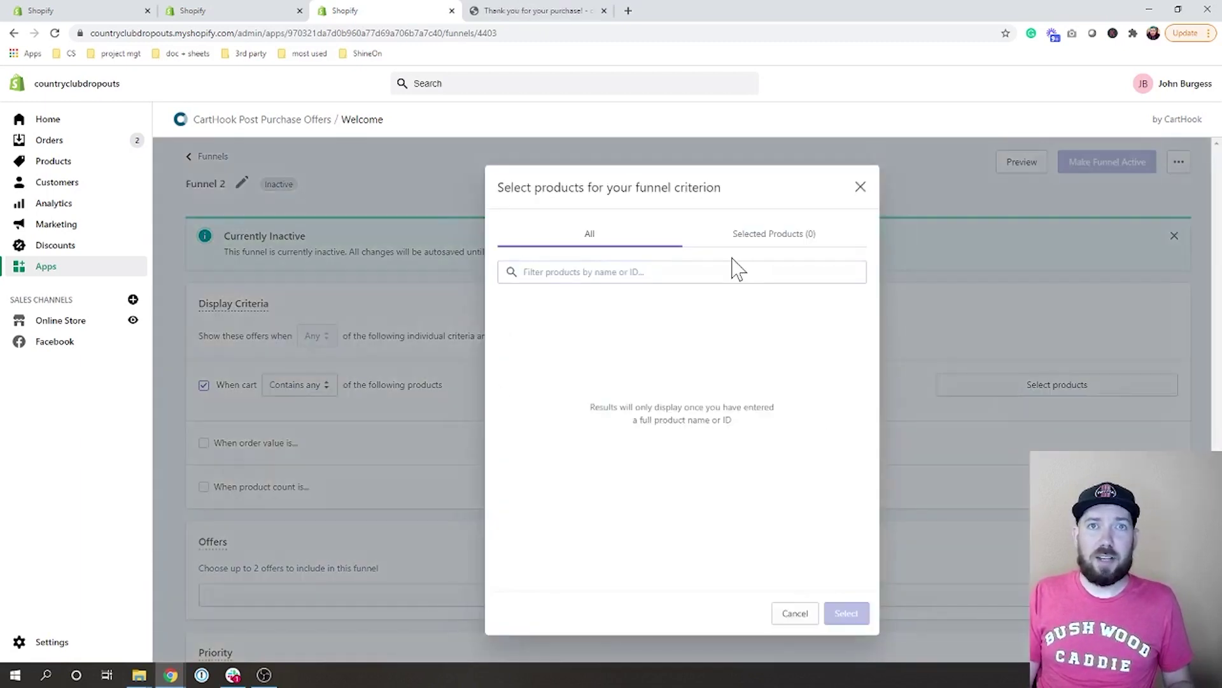
{"action": "left_click", "coordinate": [524, 272]}
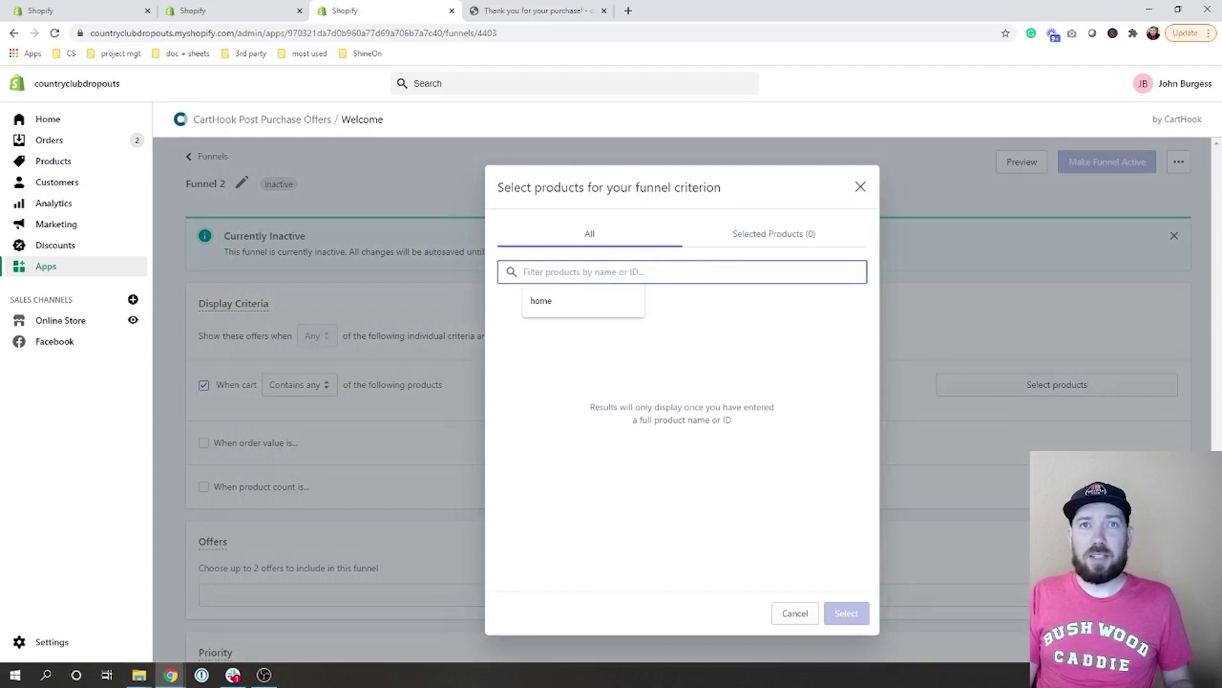
{"action": "type", "text": "test"}
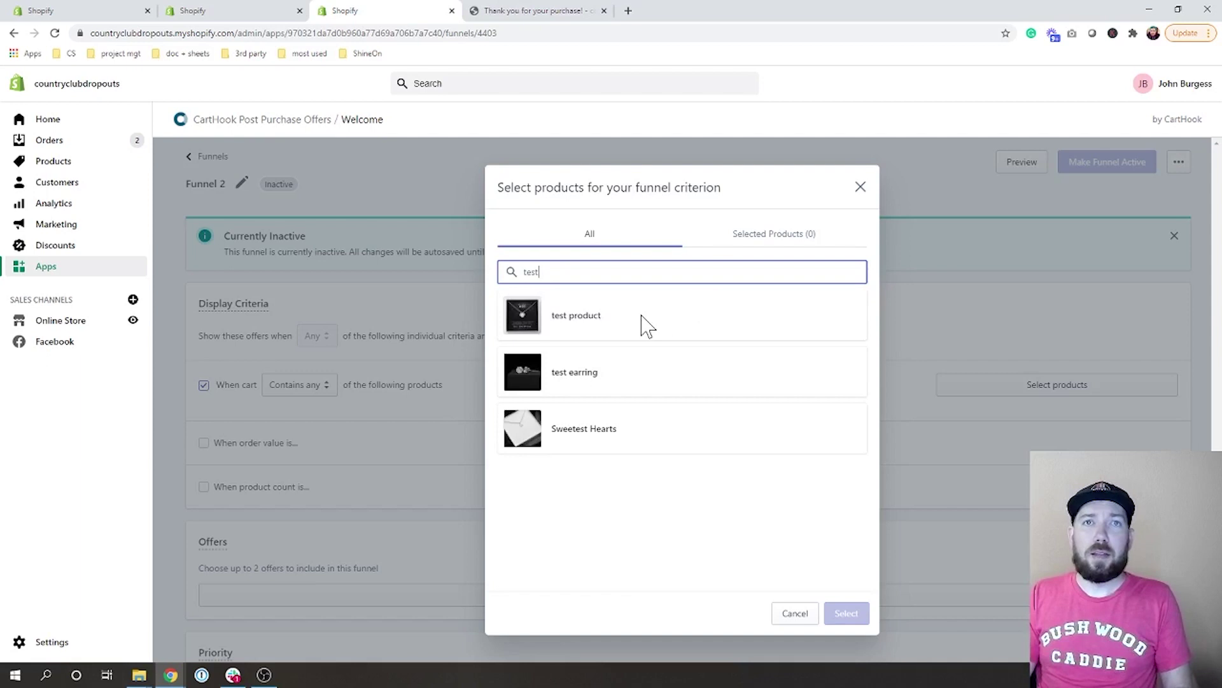
{"action": "left_click", "coordinate": [599, 321]}
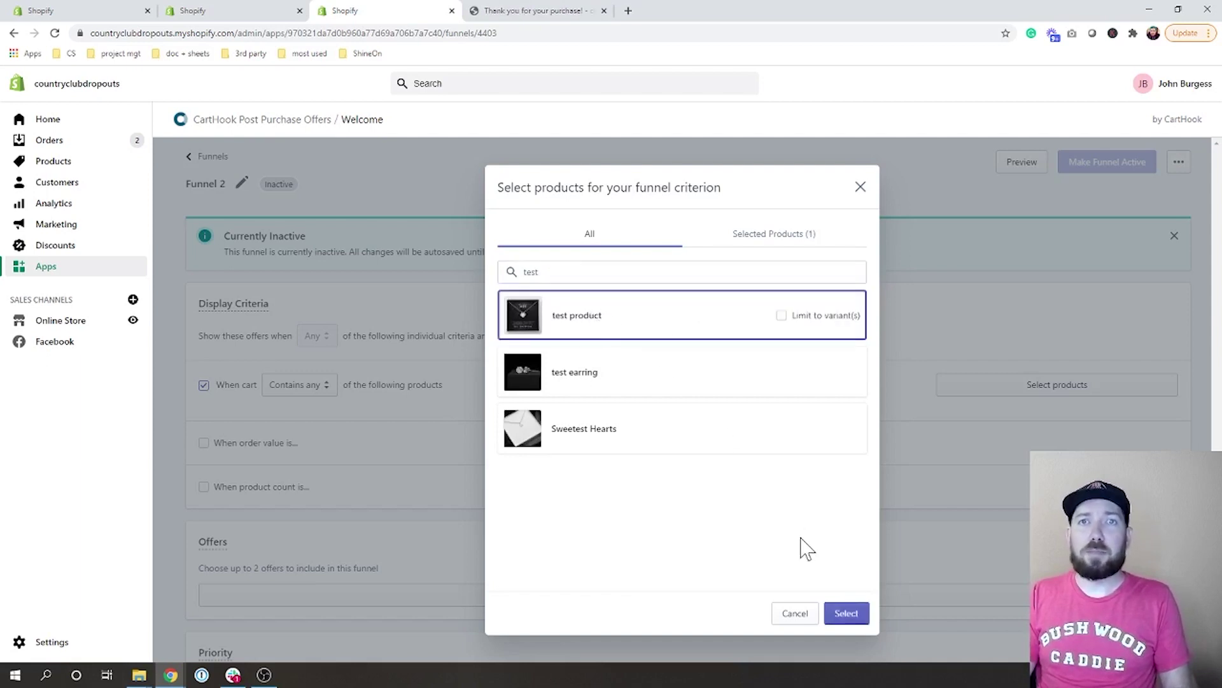
{"action": "left_click", "coordinate": [850, 616]}
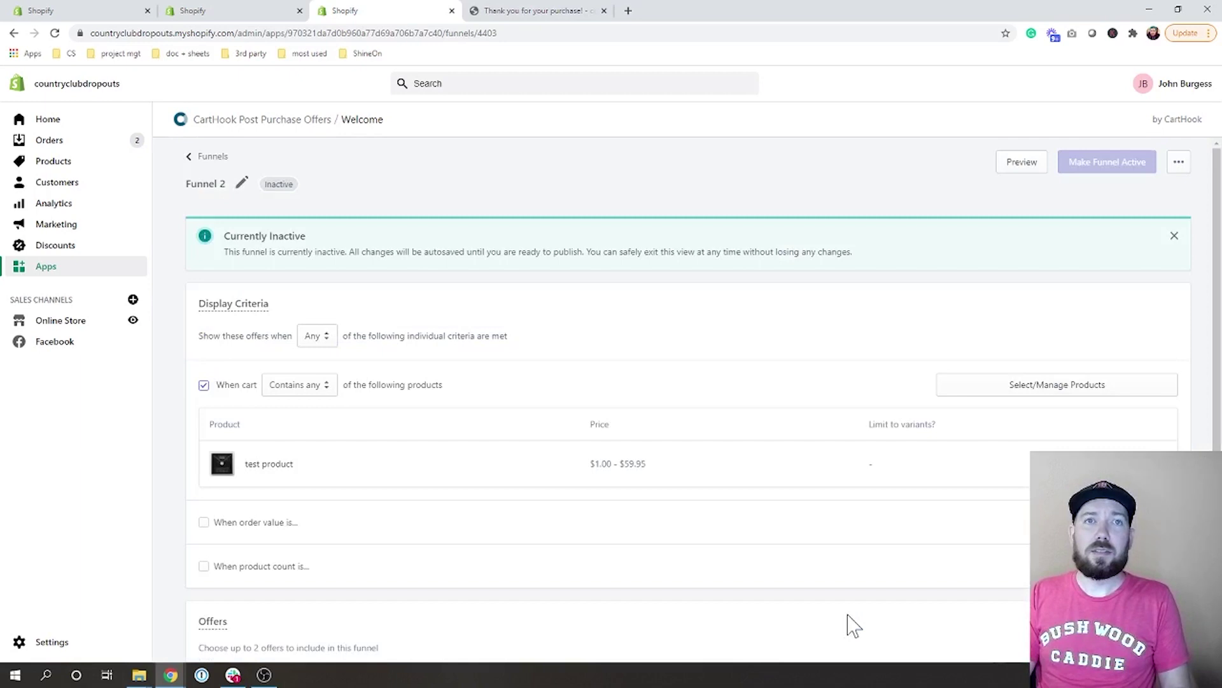
{"action": "scroll", "coordinate": [897, 496], "scroll_direction": "down", "scroll_amount": 2}
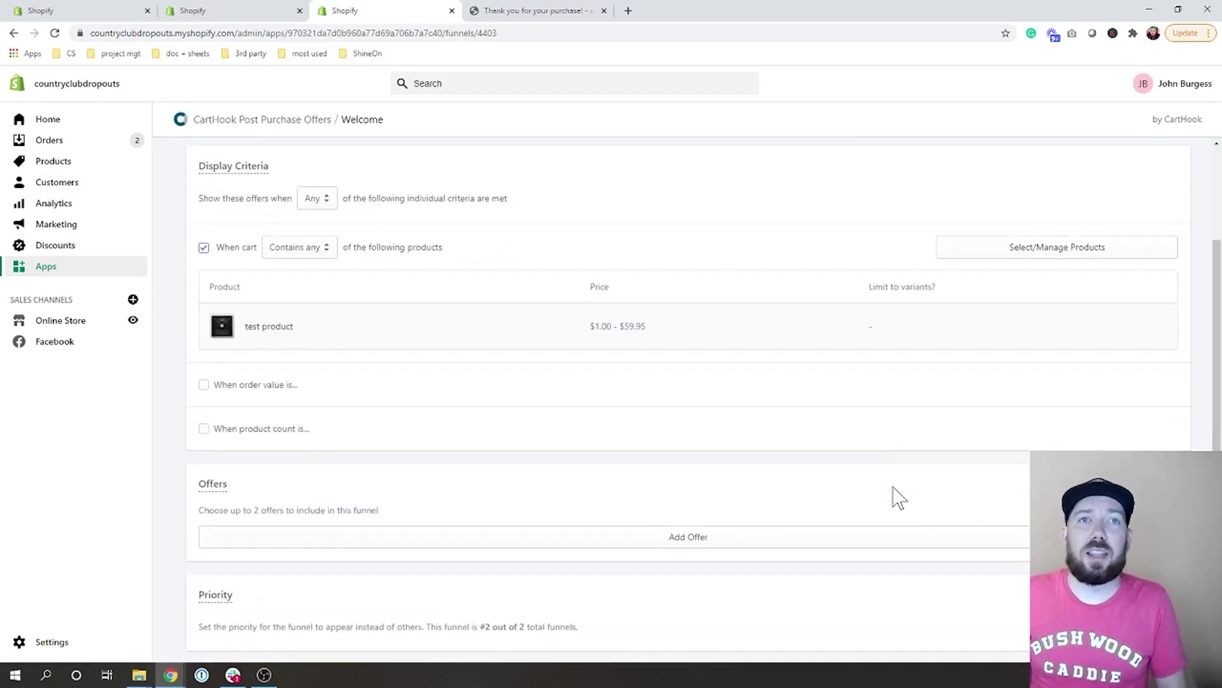
{"action": "scroll", "coordinate": [897, 496], "scroll_direction": "down", "scroll_amount": 2}
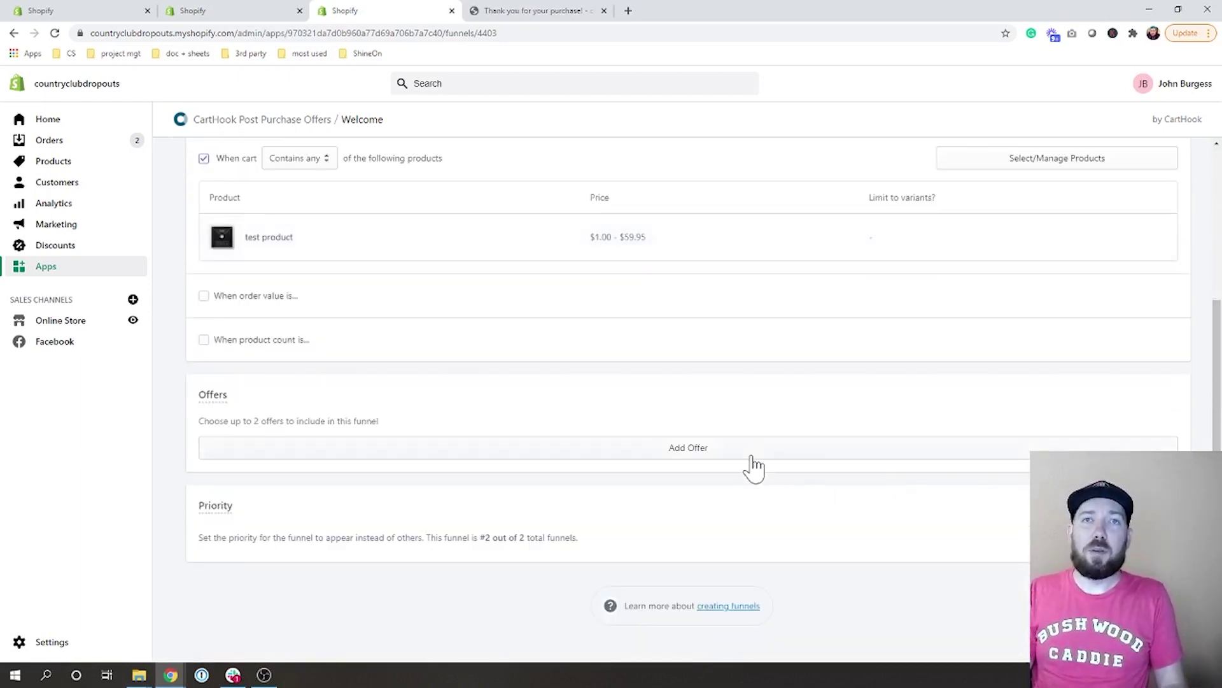
Step: Add Cubic Zirconia Earrings 6mm, found by searching 'cubic', as Funnel 2's offer product
{"action": "left_click", "coordinate": [732, 454]}
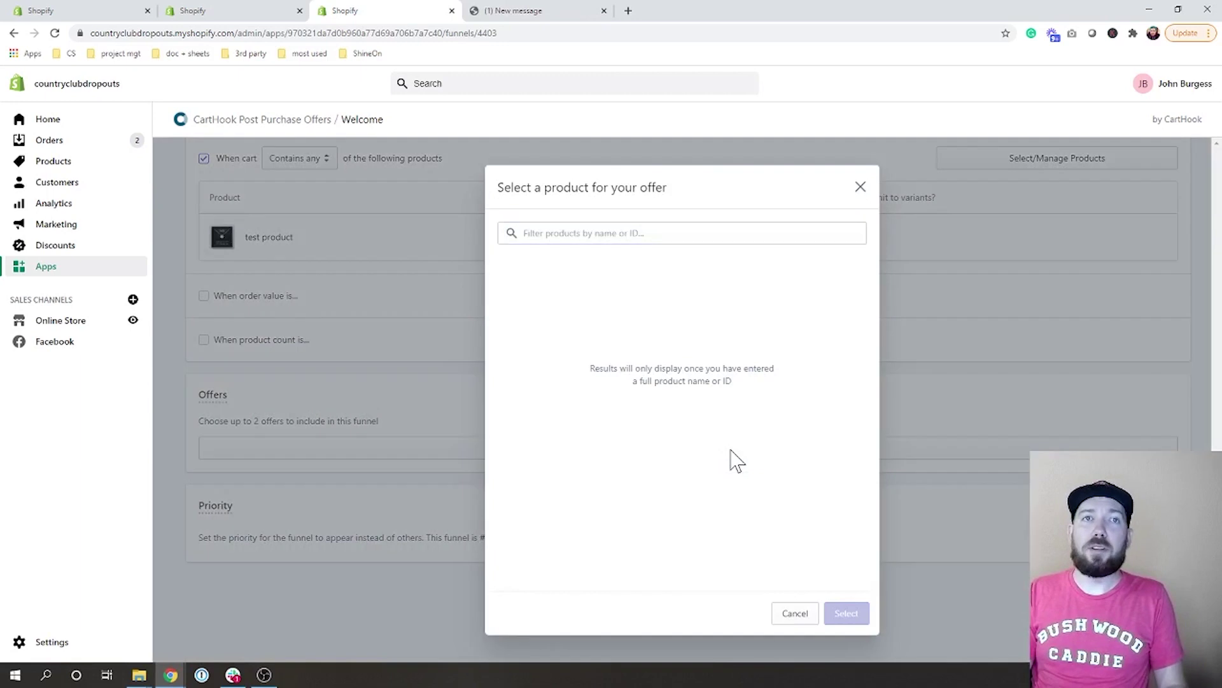
{"action": "left_click", "coordinate": [662, 233]}
{"action": "type", "text": "l"}
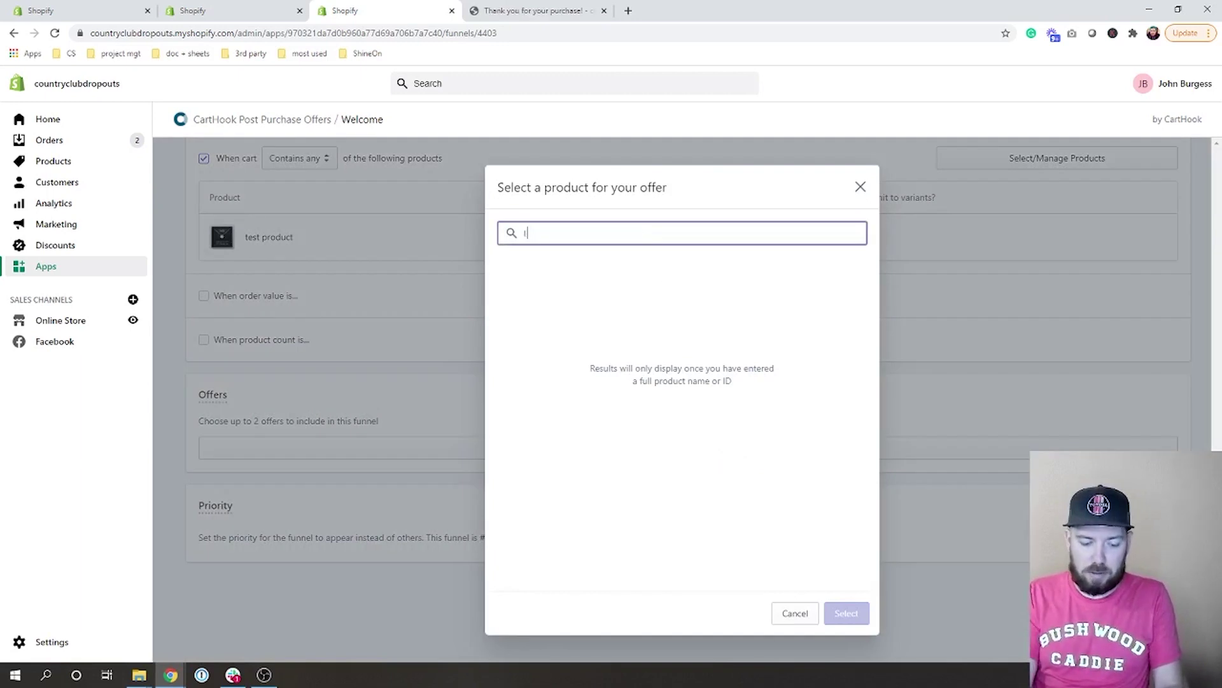
{"action": "key", "text": "BackSpace"}
{"action": "type", "text": "cubic"}
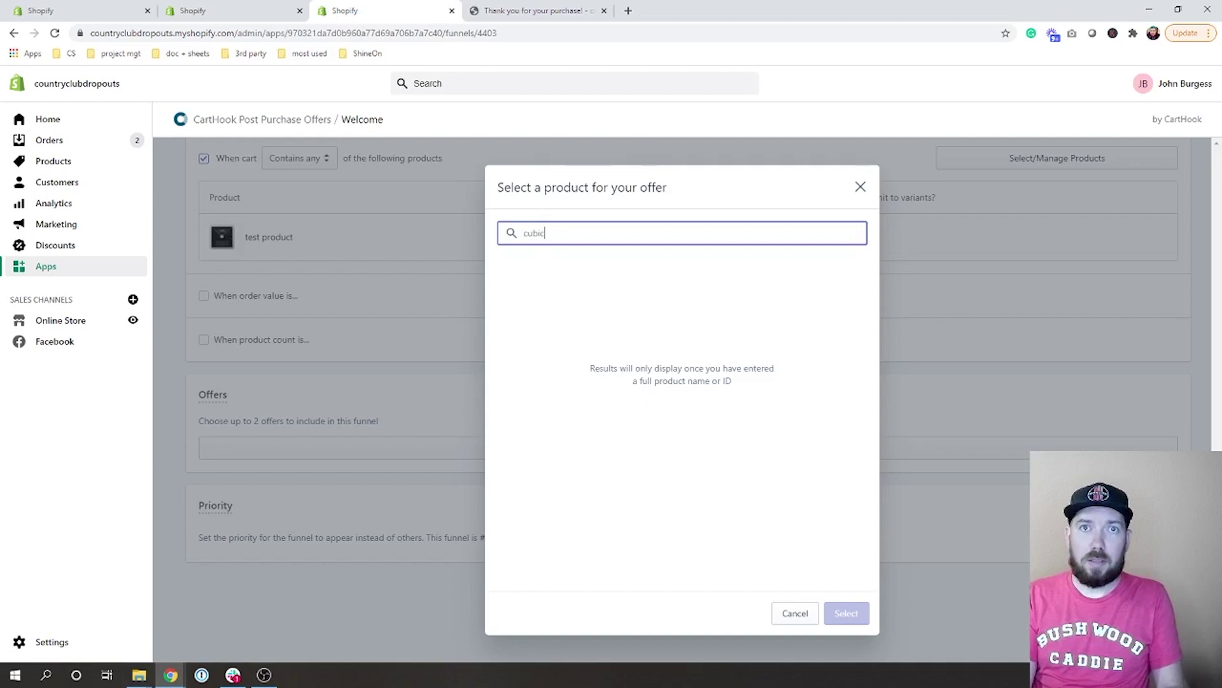
{"action": "left_click", "coordinate": [625, 283]}
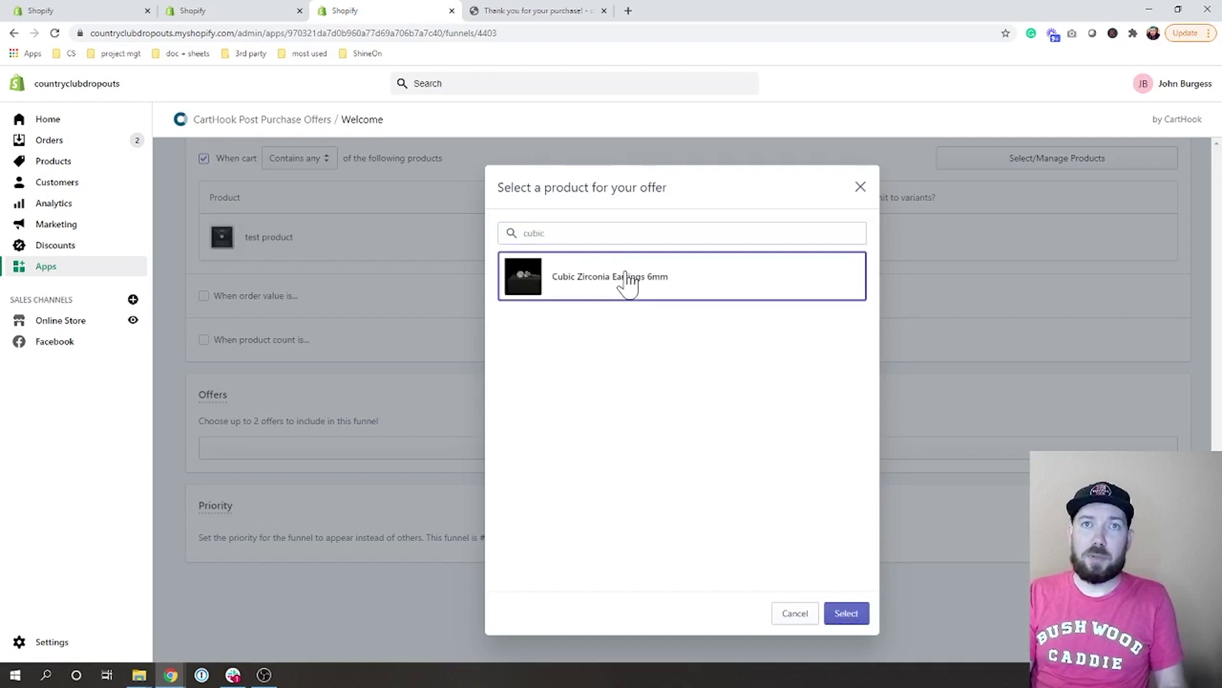
{"action": "left_click", "coordinate": [846, 611]}
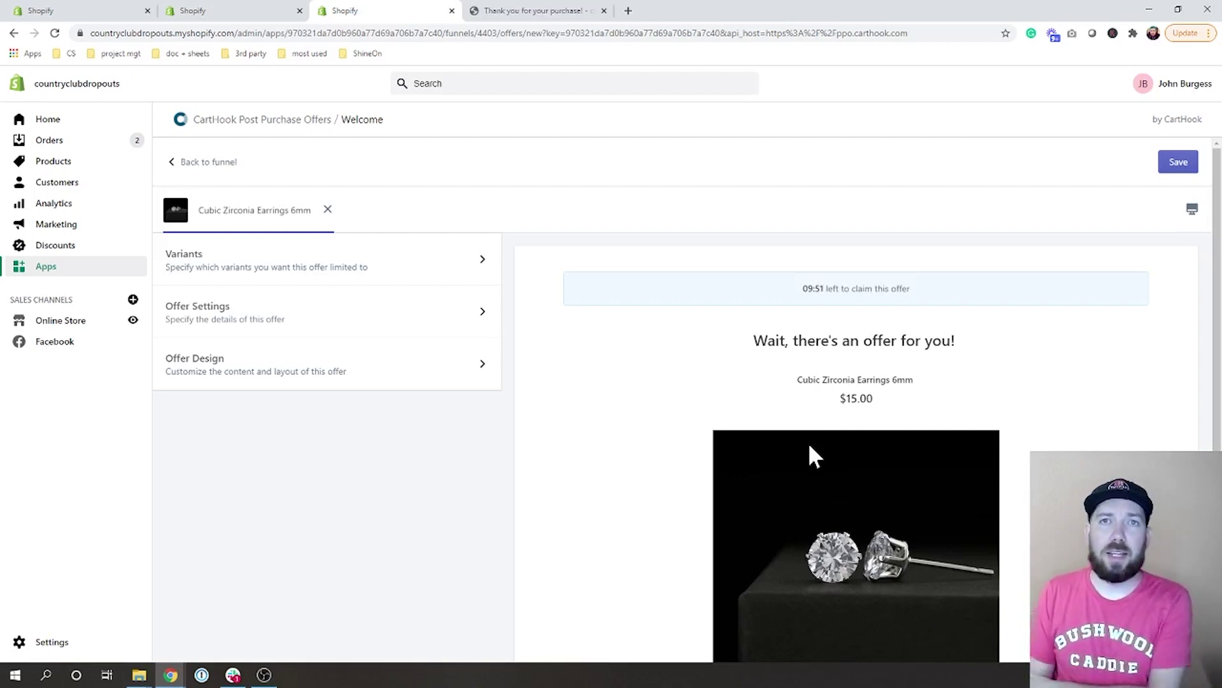
Step: Set the earrings offer to original price, quantity 1 hidden from display, and free shipping
{"action": "scroll", "coordinate": [810, 447], "scroll_direction": "down", "scroll_amount": 3}
{"action": "scroll", "coordinate": [805, 409], "scroll_direction": "down", "scroll_amount": 2}
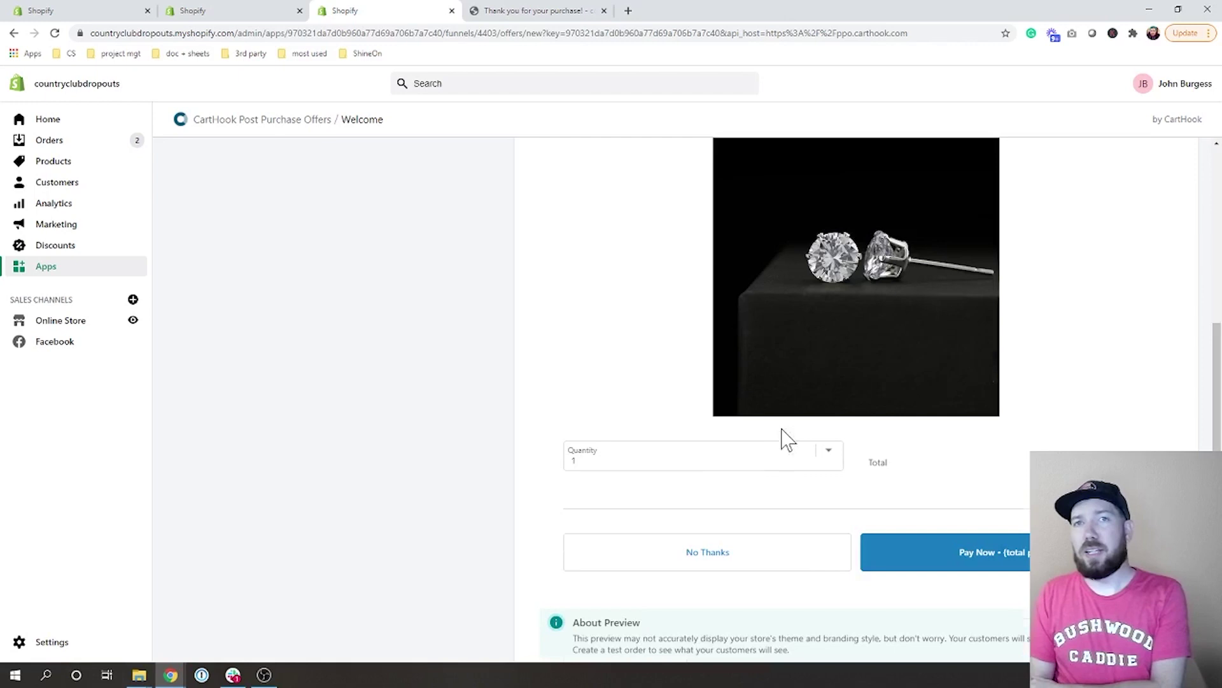
{"action": "scroll", "coordinate": [611, 415], "scroll_direction": "up", "scroll_amount": 5}
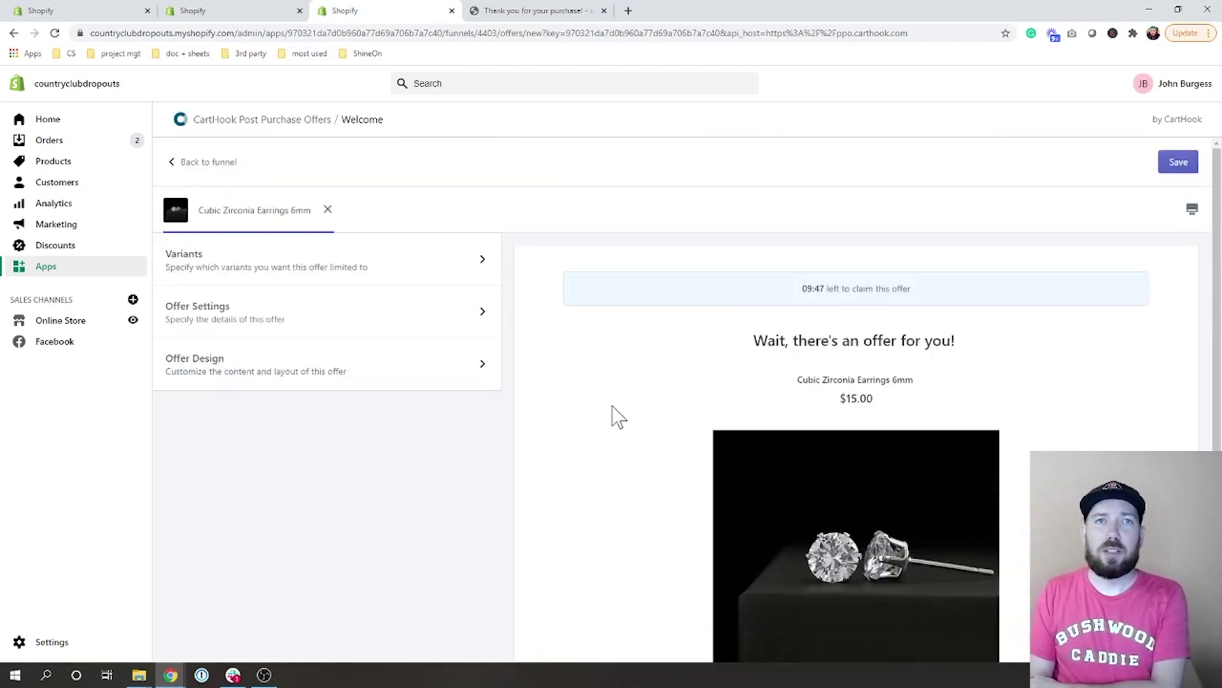
{"action": "scroll", "coordinate": [726, 459], "scroll_direction": "down", "scroll_amount": 3}
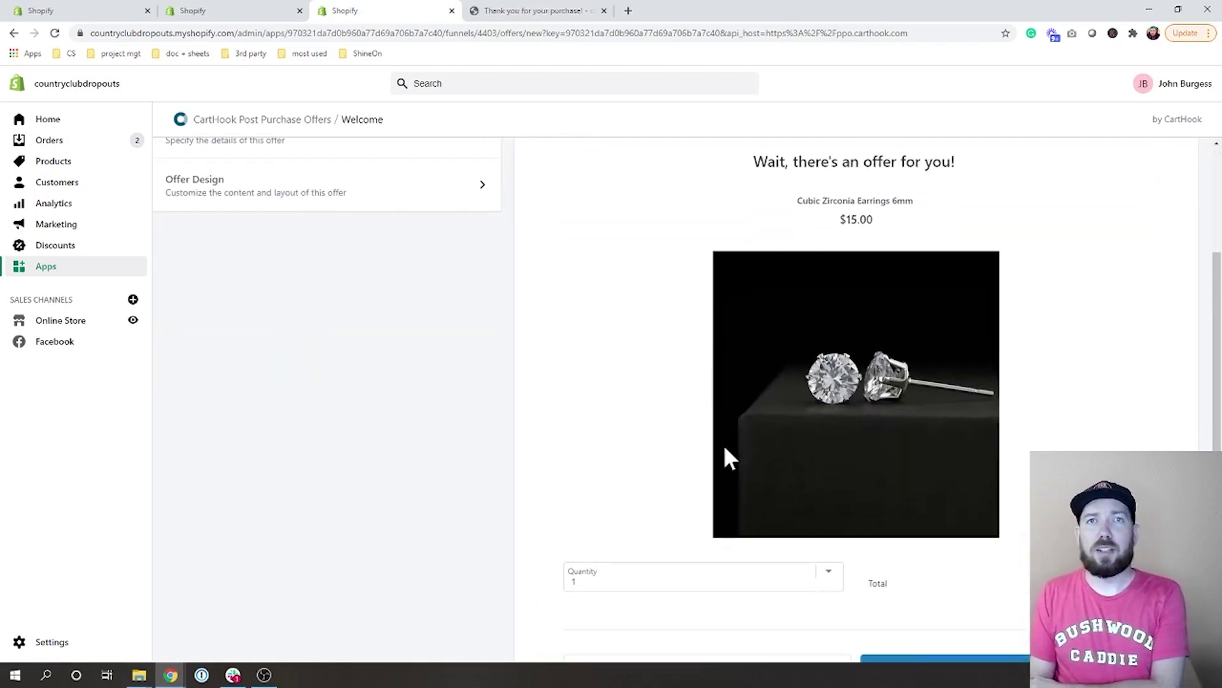
{"action": "scroll", "coordinate": [797, 470], "scroll_direction": "down", "scroll_amount": 2}
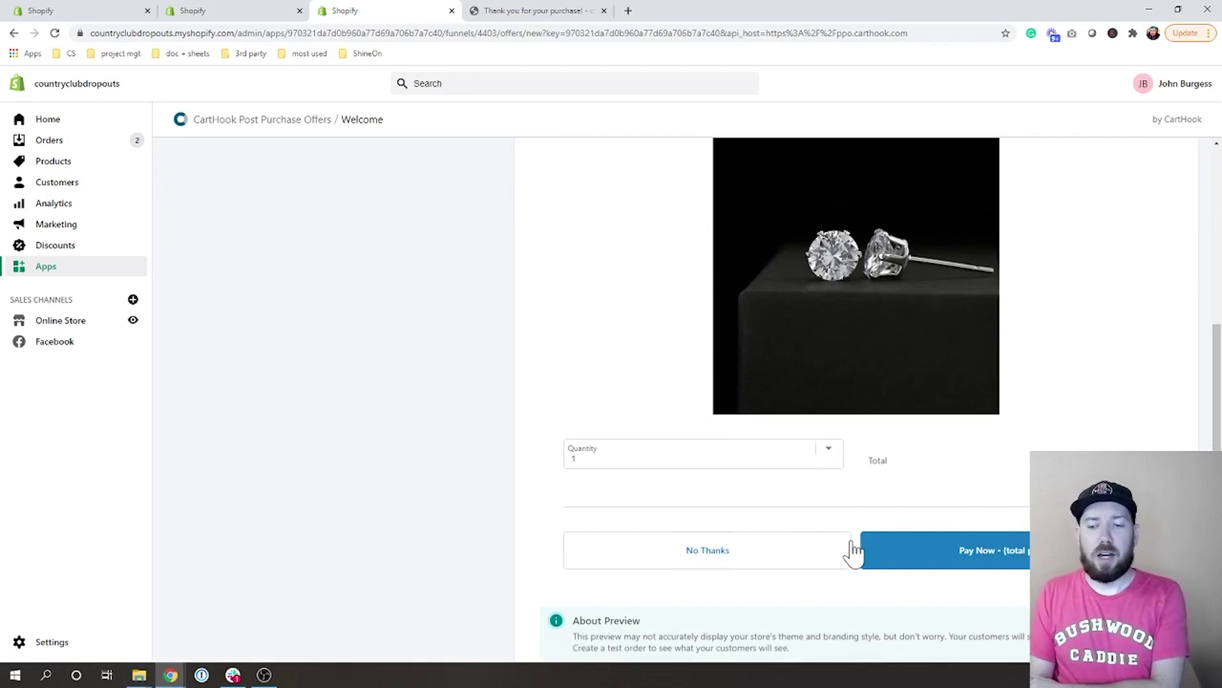
{"action": "scroll", "coordinate": [853, 552], "scroll_direction": "up", "scroll_amount": 5}
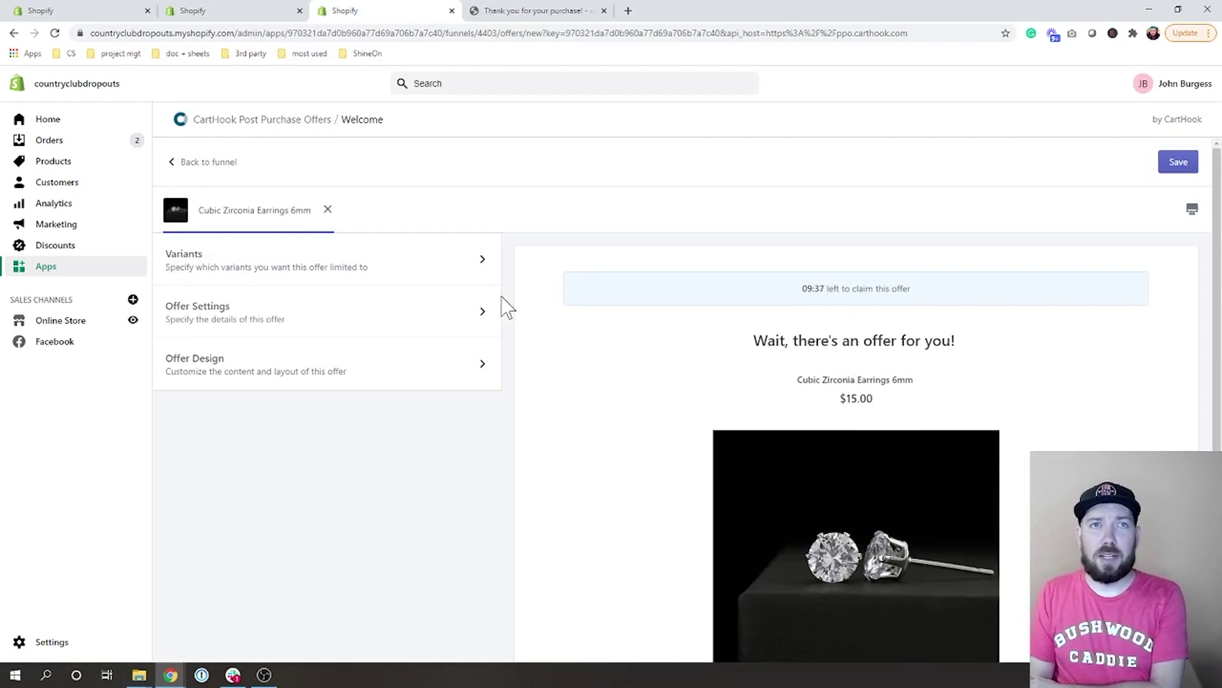
{"action": "left_click", "coordinate": [479, 313]}
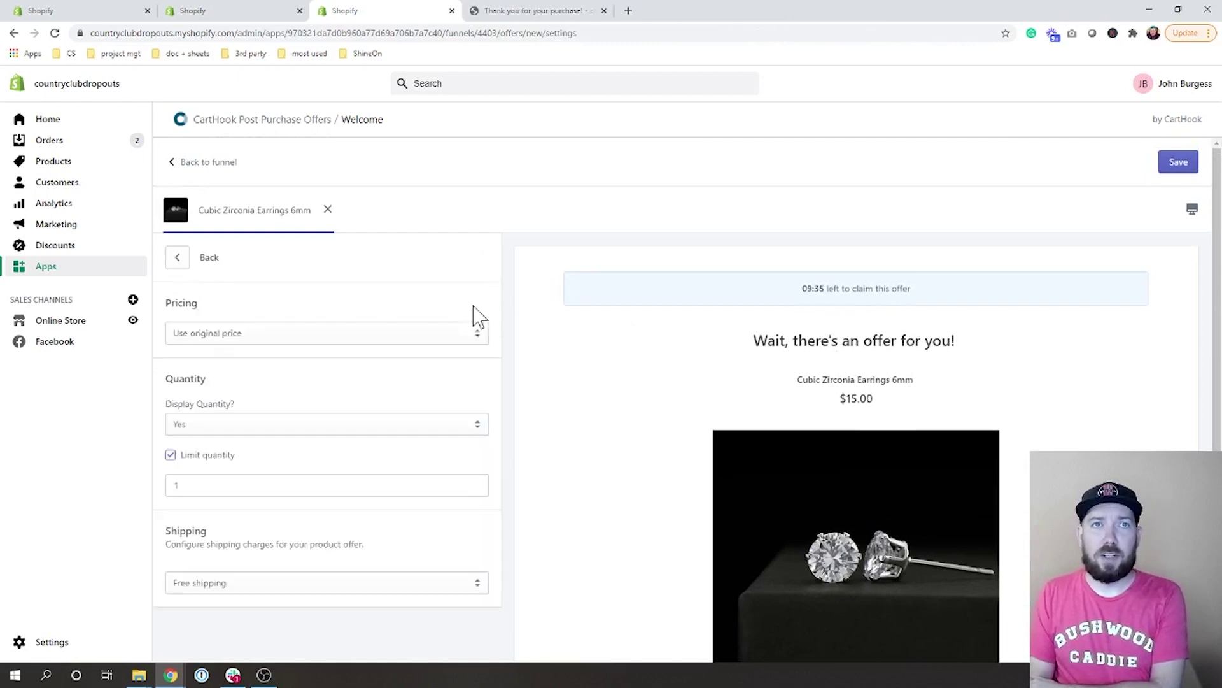
{"action": "scroll", "coordinate": [456, 429], "scroll_direction": "down", "scroll_amount": 1}
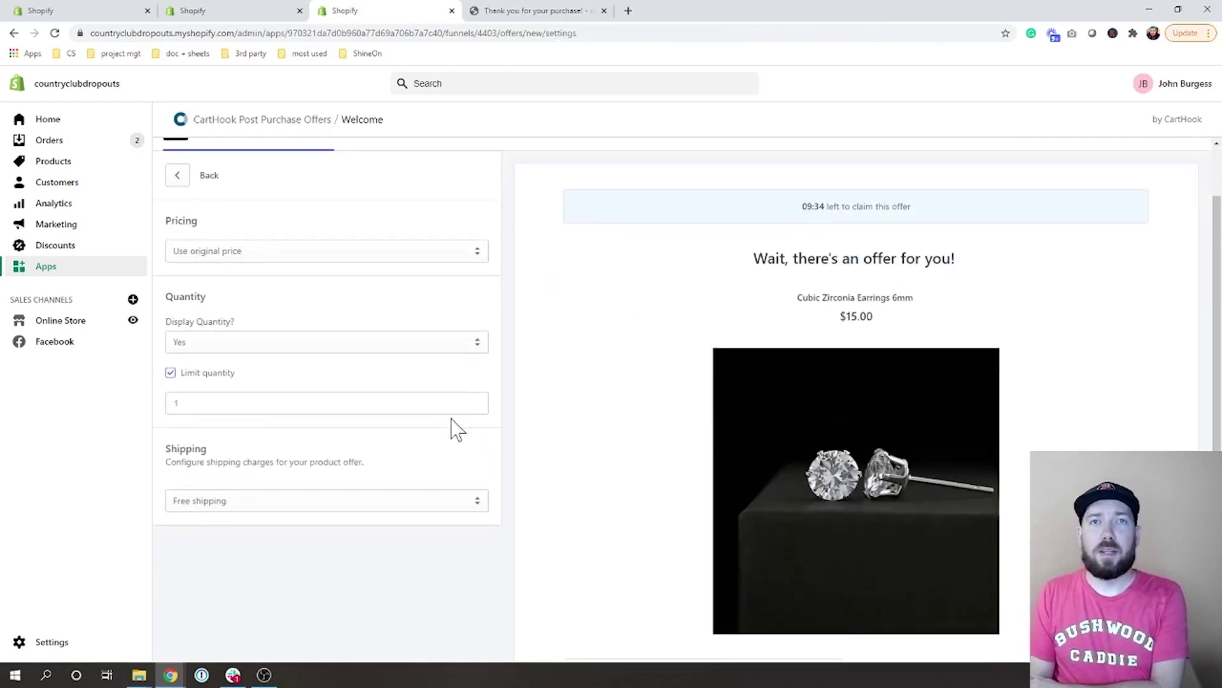
{"action": "left_click", "coordinate": [437, 342]}
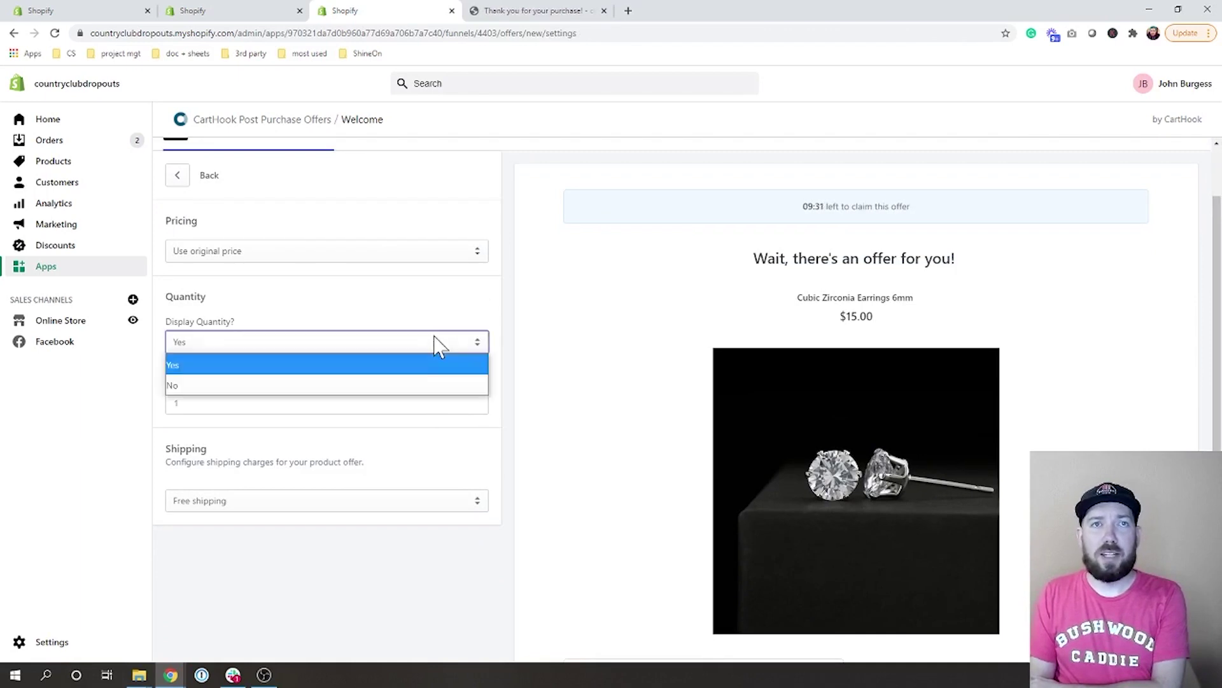
{"action": "left_click", "coordinate": [415, 386]}
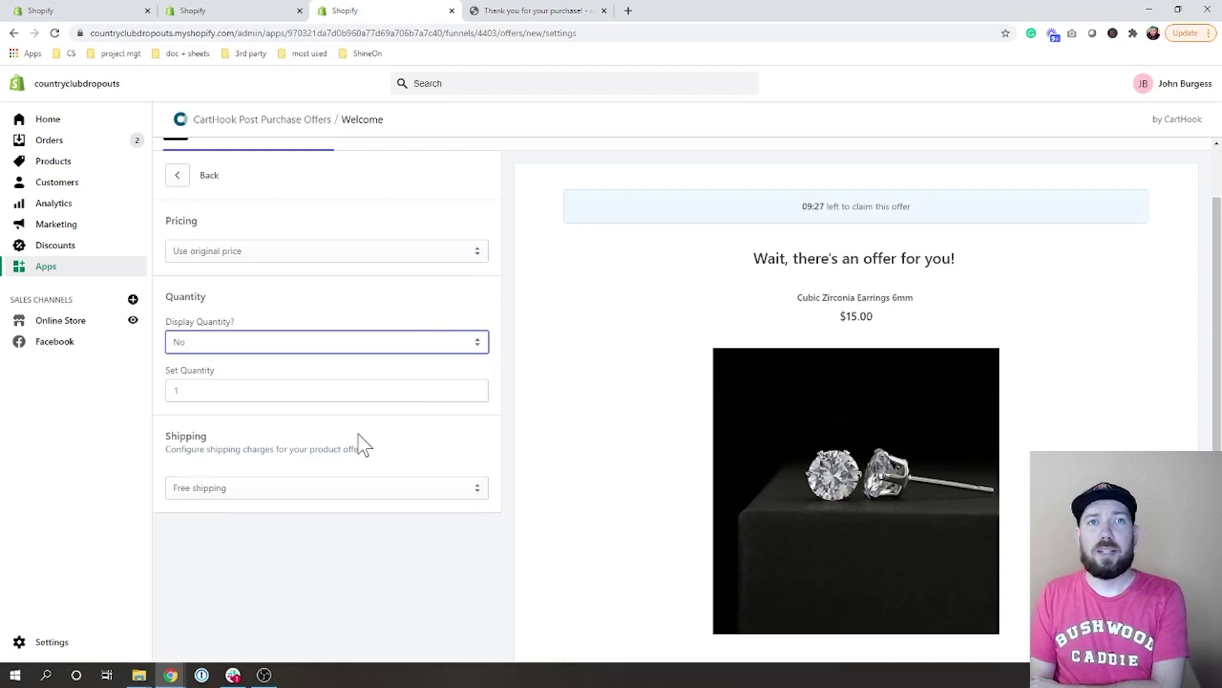
{"action": "scroll", "coordinate": [363, 446], "scroll_direction": "down", "scroll_amount": 1}
{"action": "scroll", "coordinate": [409, 417], "scroll_direction": "up", "scroll_amount": 3}
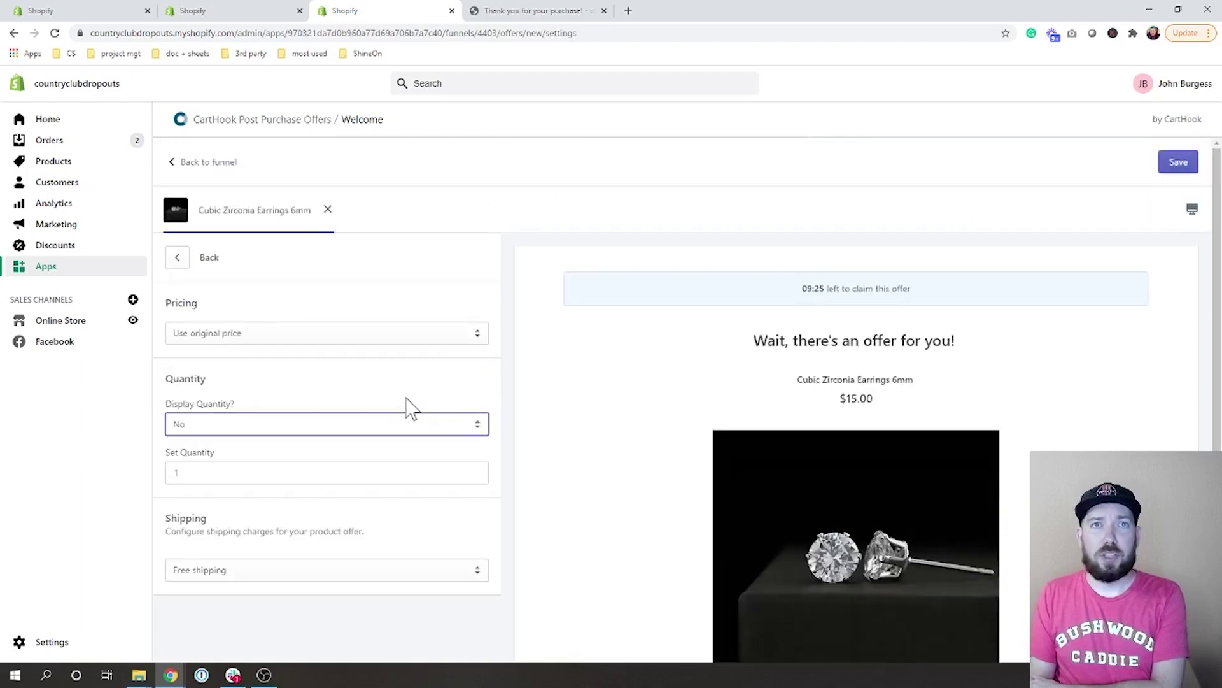
{"action": "left_click", "coordinate": [178, 258]}
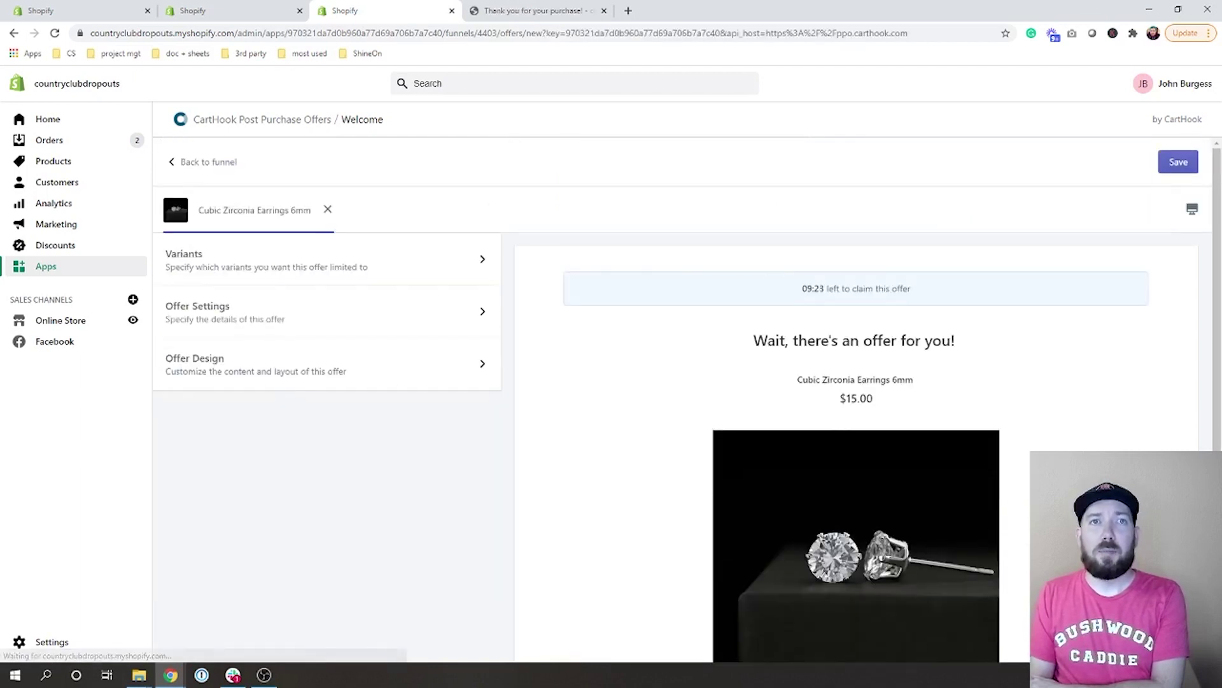
{"action": "left_click", "coordinate": [474, 368]}
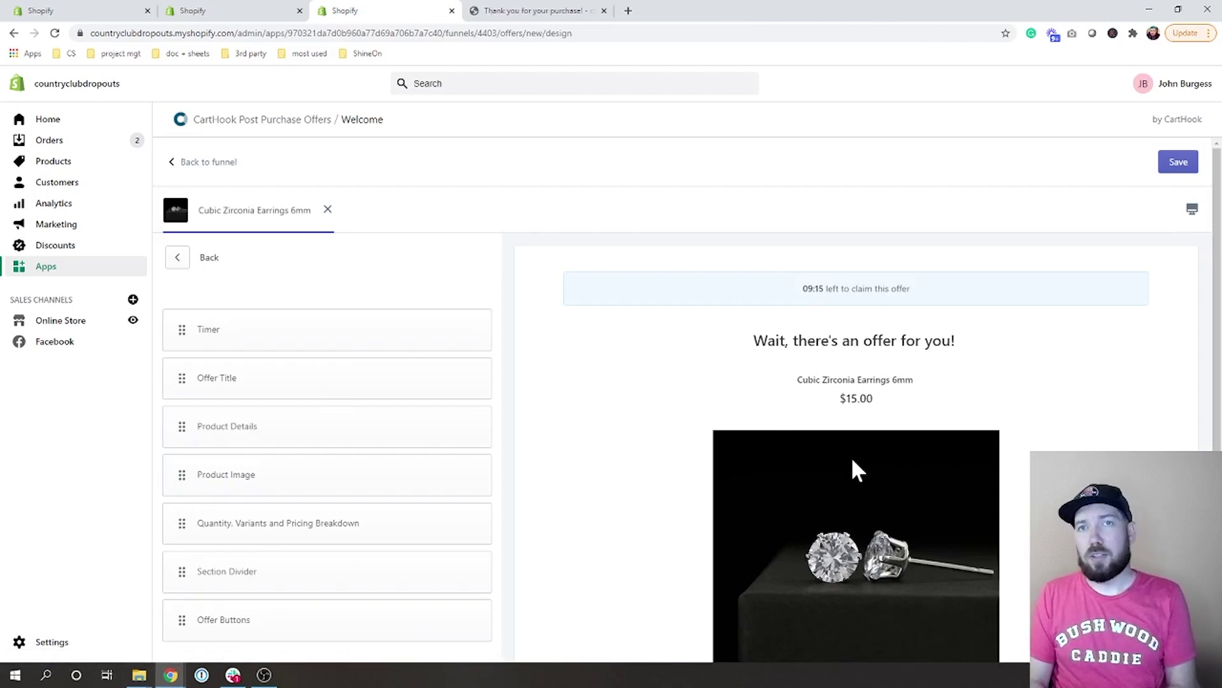
{"action": "scroll", "coordinate": [853, 469], "scroll_direction": "down", "scroll_amount": 3}
{"action": "scroll", "coordinate": [853, 460], "scroll_direction": "up", "scroll_amount": 2}
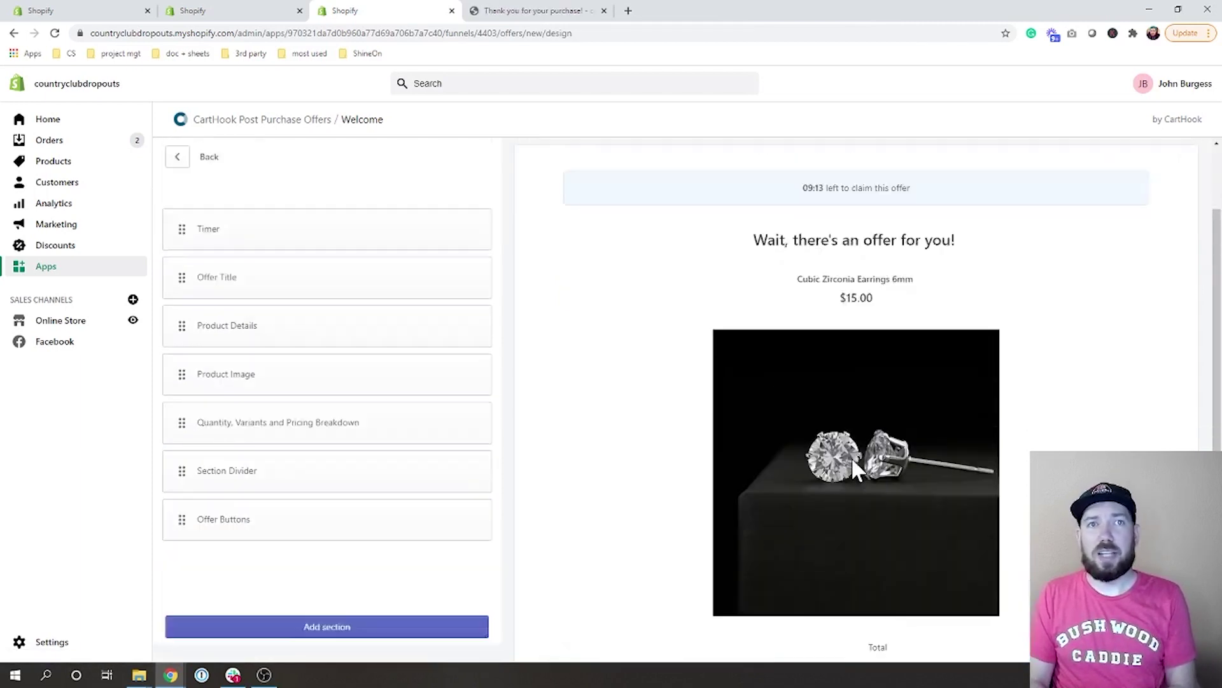
{"action": "scroll", "coordinate": [850, 456], "scroll_direction": "up", "scroll_amount": 1}
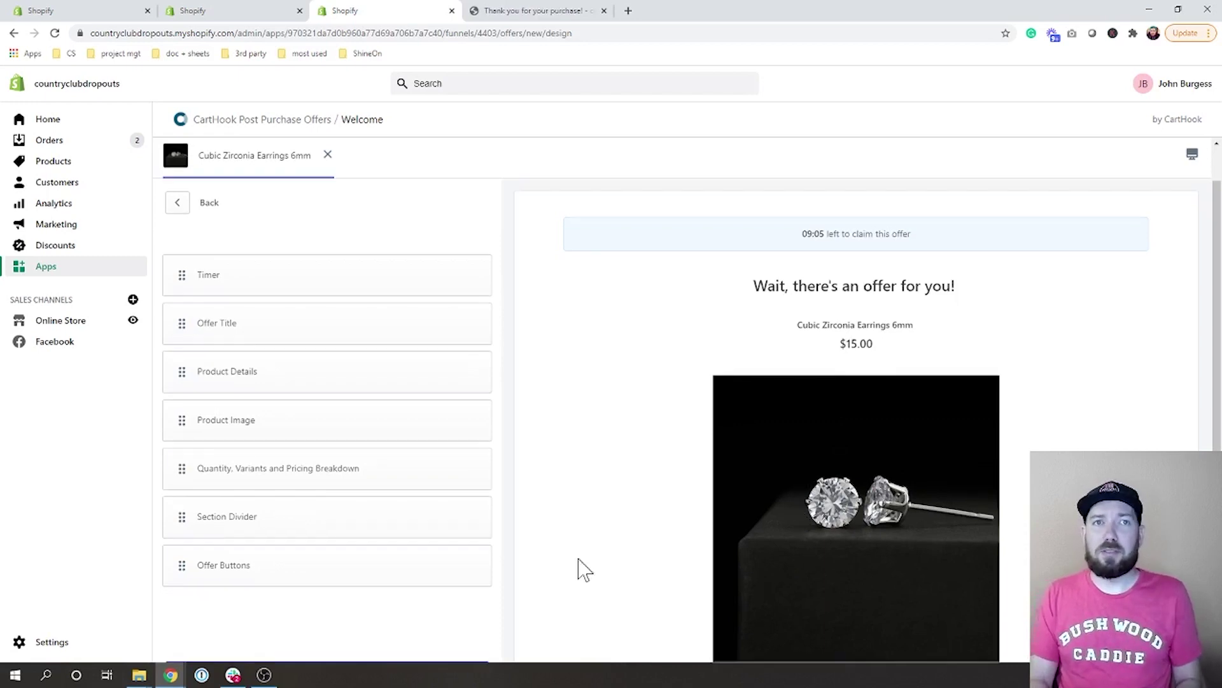
{"action": "scroll", "coordinate": [554, 581], "scroll_direction": "down", "scroll_amount": 1}
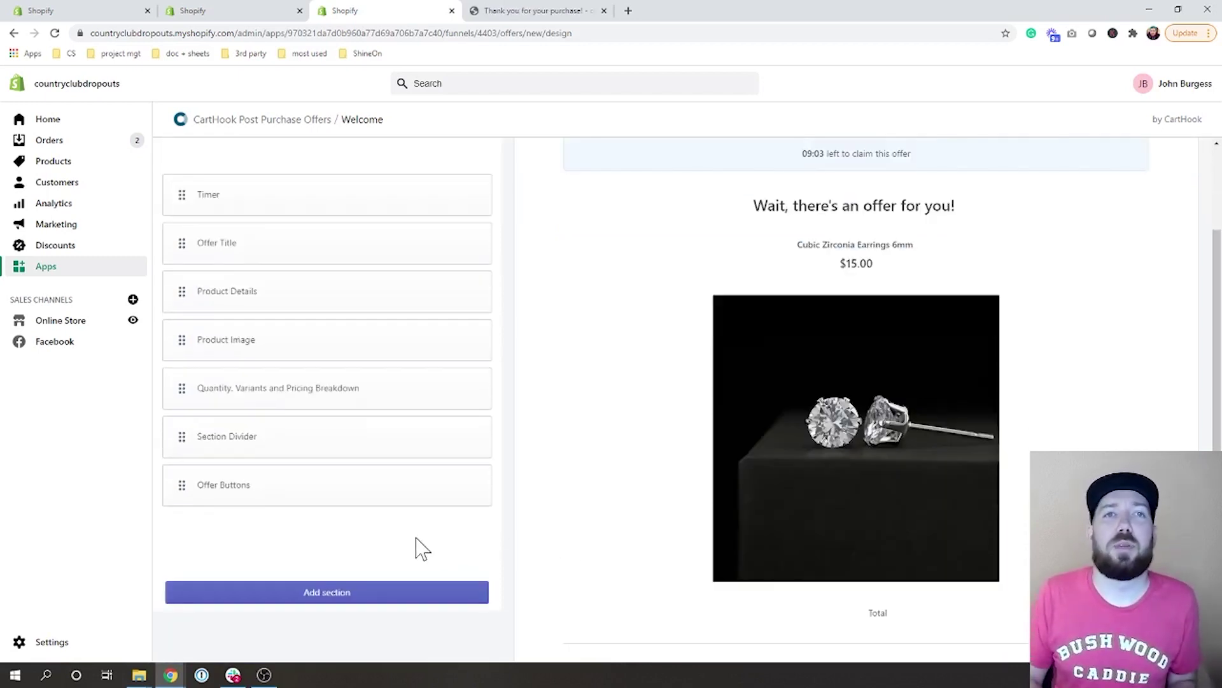
{"action": "scroll", "coordinate": [391, 576], "scroll_direction": "up", "scroll_amount": 2}
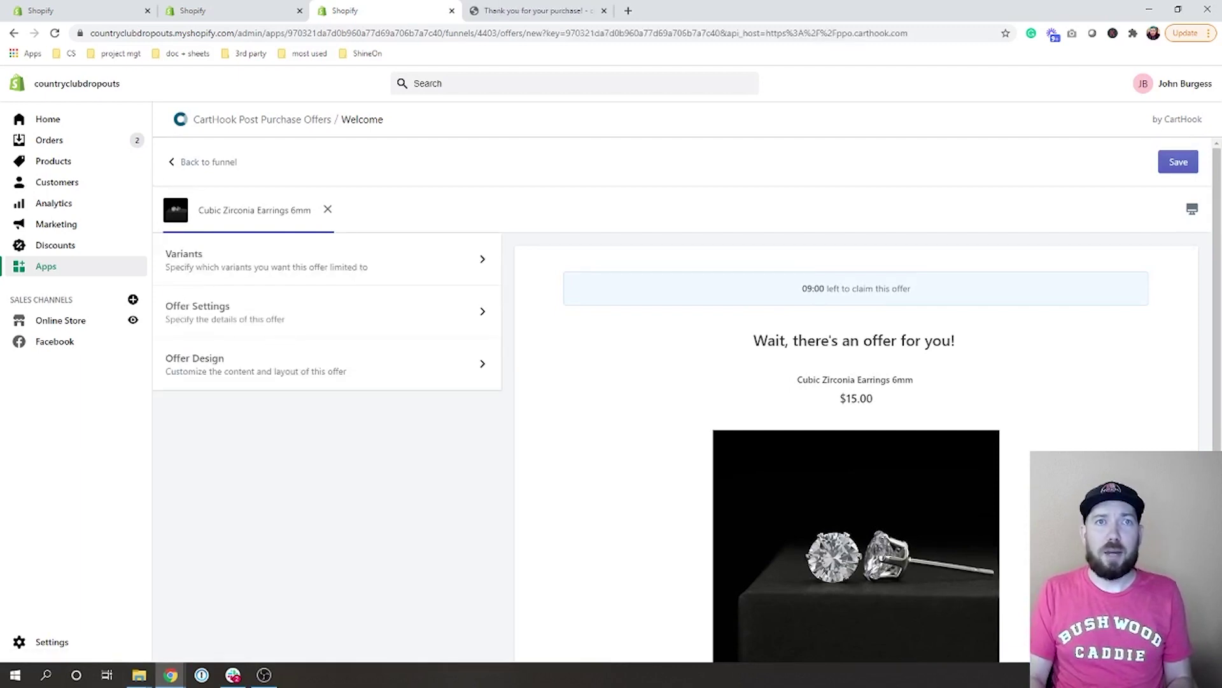
Step: Save the earrings offer, activate Funnel 2, and go back to the Funnels list
{"action": "left_click", "coordinate": [1179, 163]}
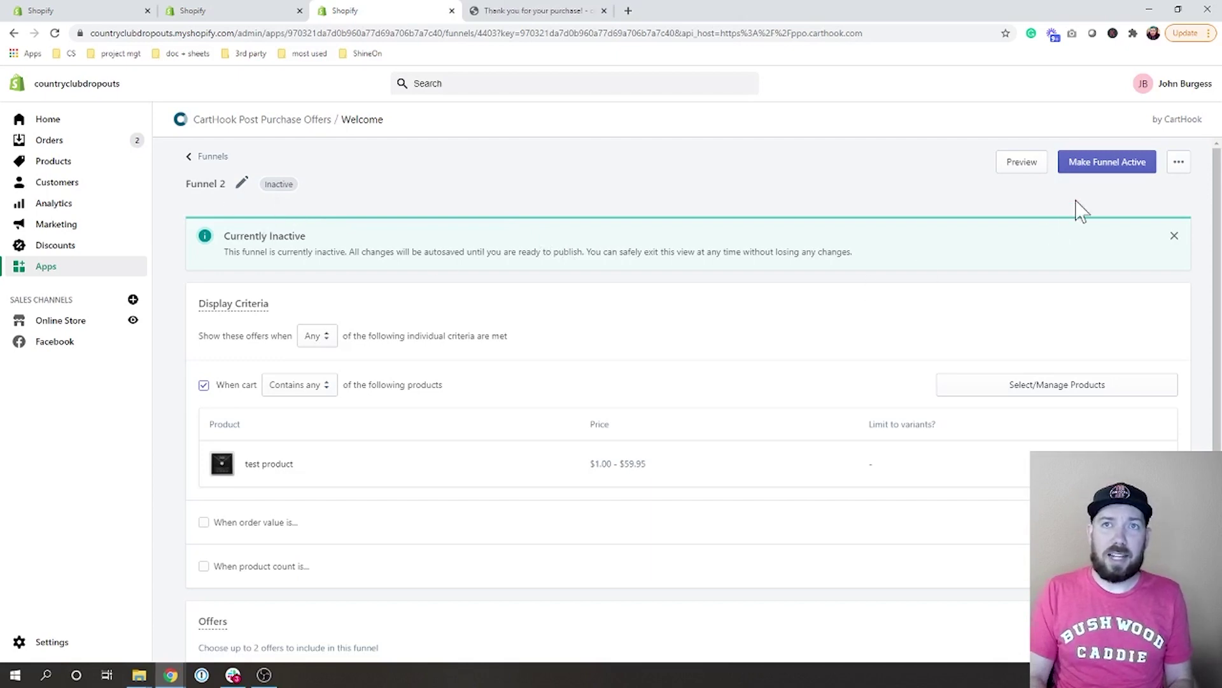
{"action": "left_click", "coordinate": [1100, 167]}
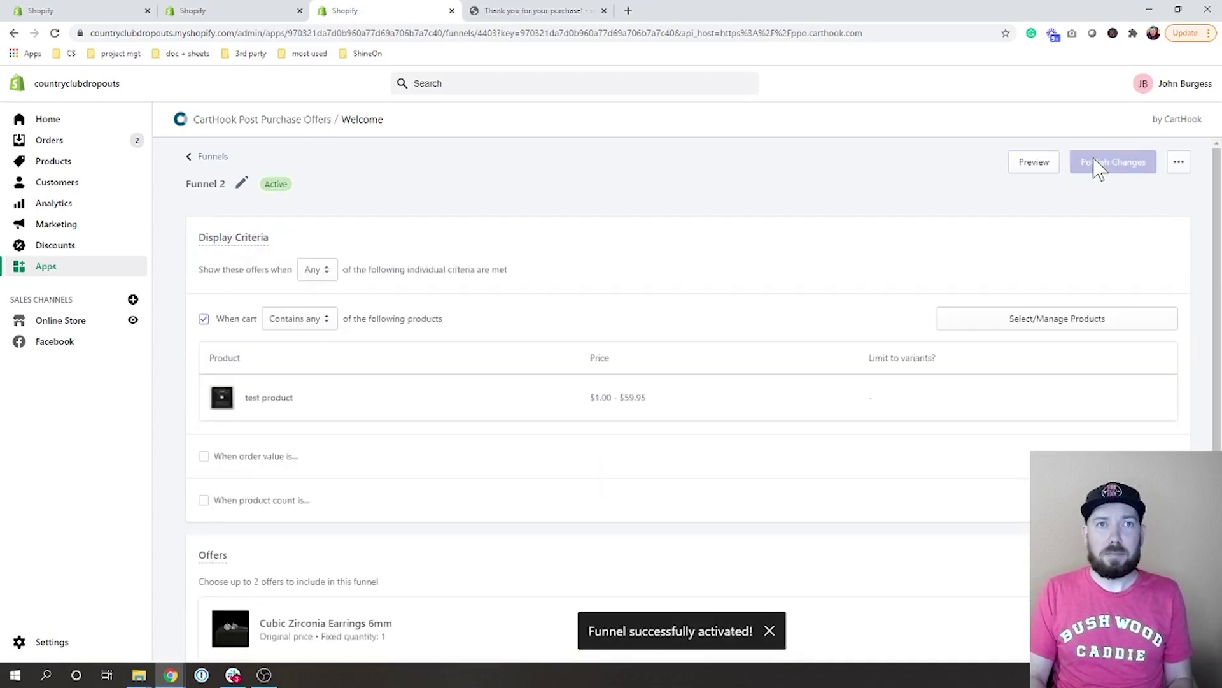
{"action": "left_click", "coordinate": [216, 160]}
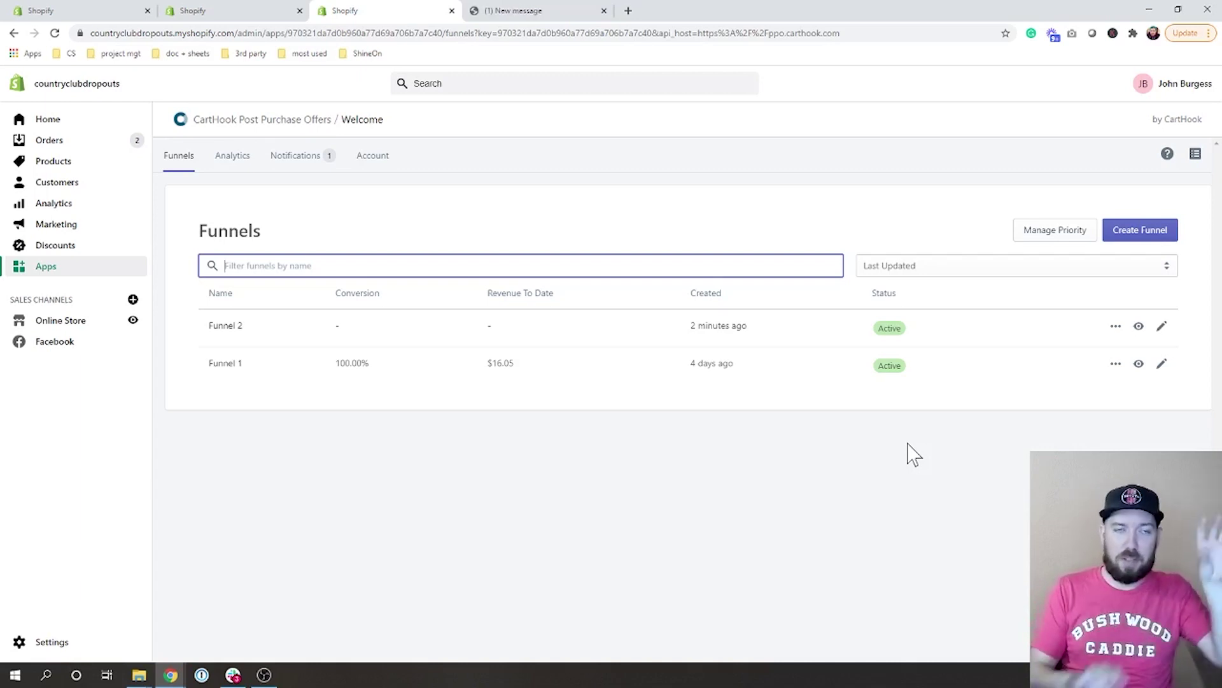
Step: Deactivate Funnel 1, then switch to the browser tab with the processing test order
{"action": "left_click", "coordinate": [1162, 368]}
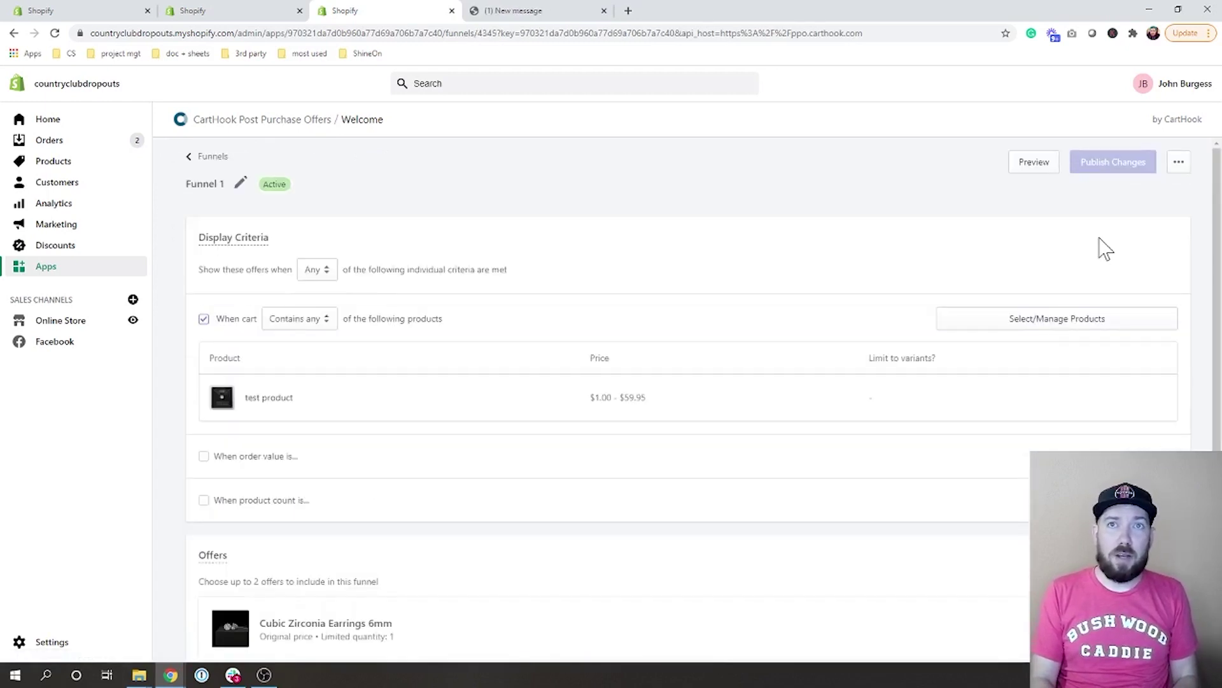
{"action": "left_click", "coordinate": [1182, 169]}
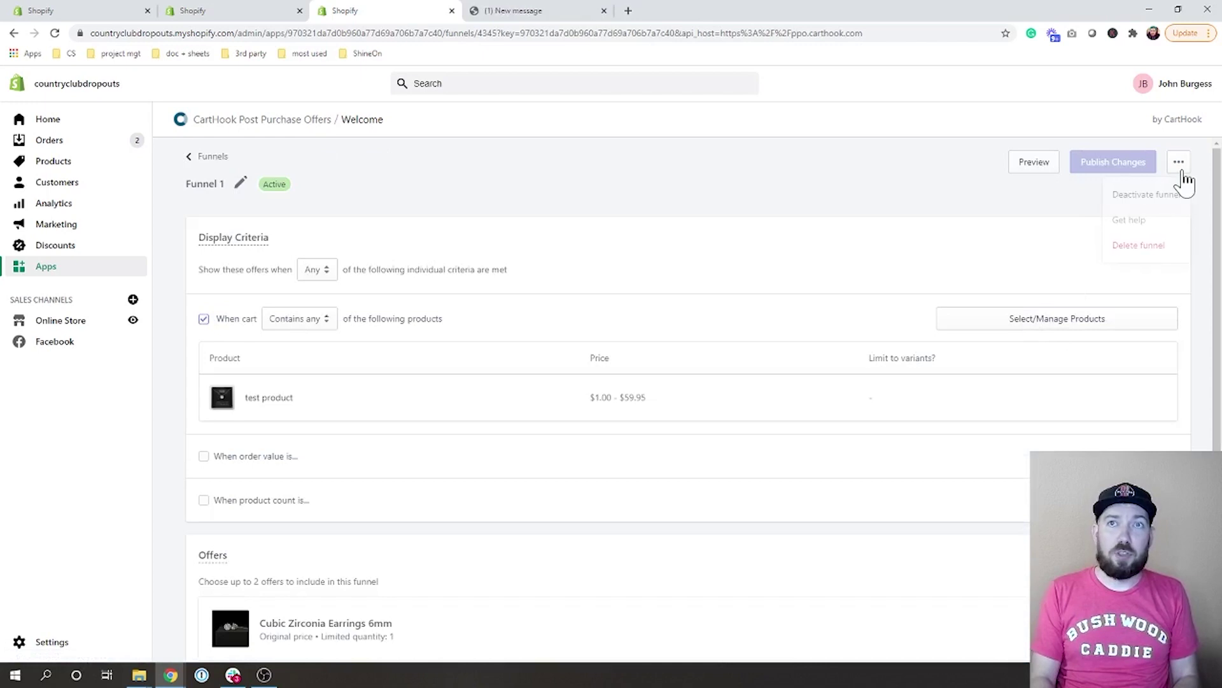
{"action": "left_click", "coordinate": [1156, 197]}
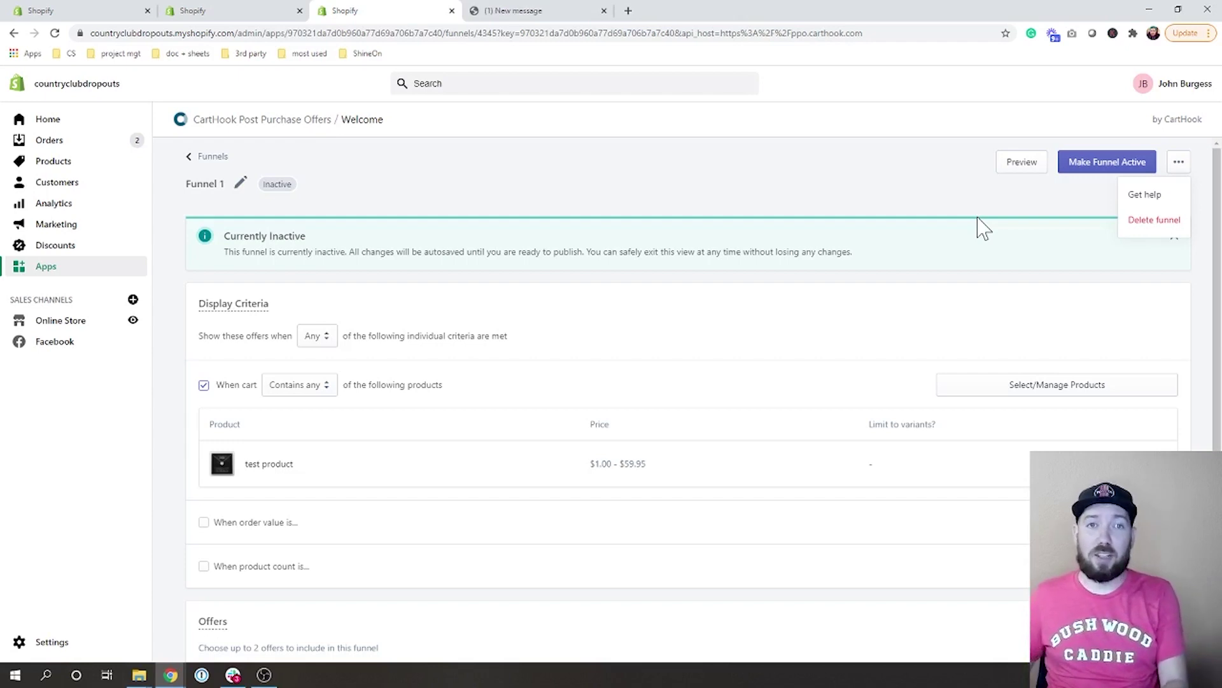
{"action": "key", "text": "ctrl+Tab"}
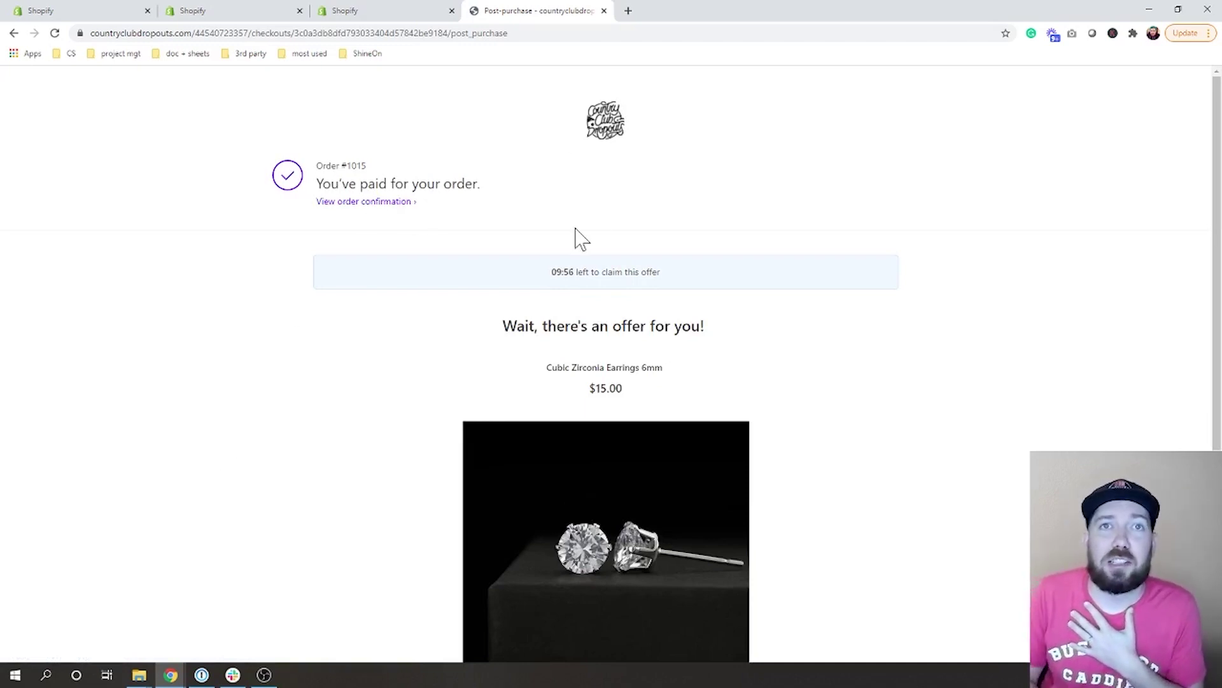
Step: Review the Cubic Zirconia Earrings upsell and accept it with Pay Now for $16.05
{"action": "scroll", "coordinate": [821, 388], "scroll_direction": "down", "scroll_amount": 3}
{"action": "scroll", "coordinate": [821, 389], "scroll_direction": "down", "scroll_amount": 2}
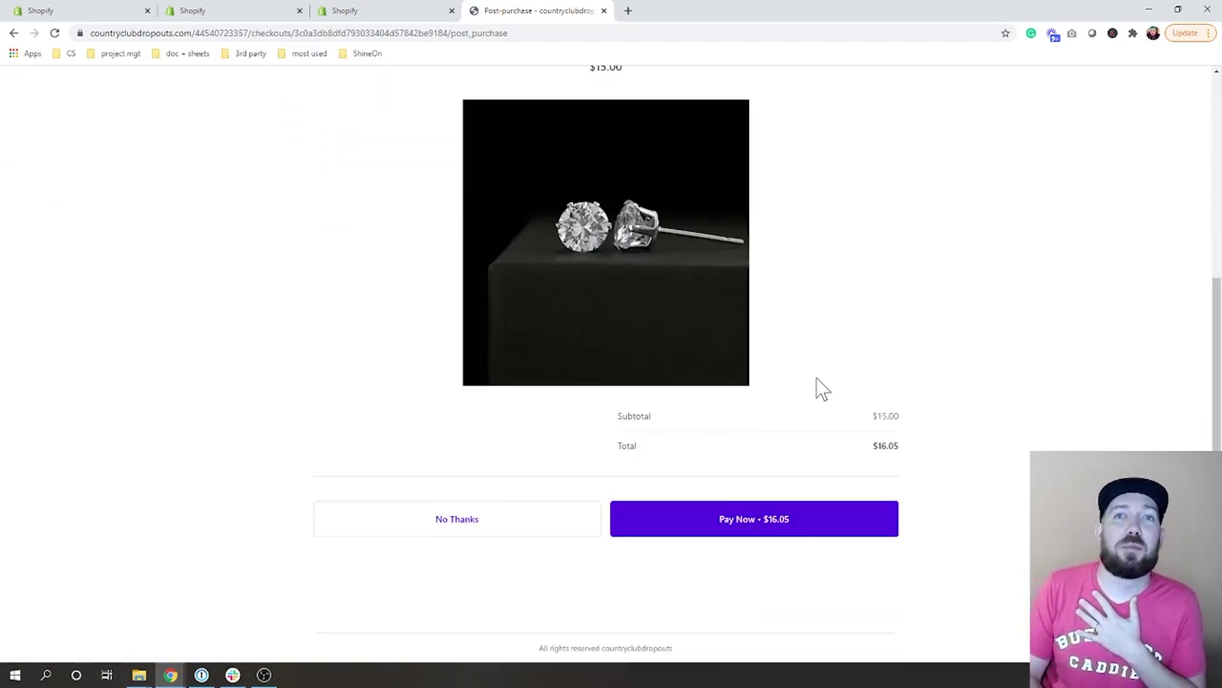
{"action": "scroll", "coordinate": [821, 388], "scroll_direction": "up", "scroll_amount": 3}
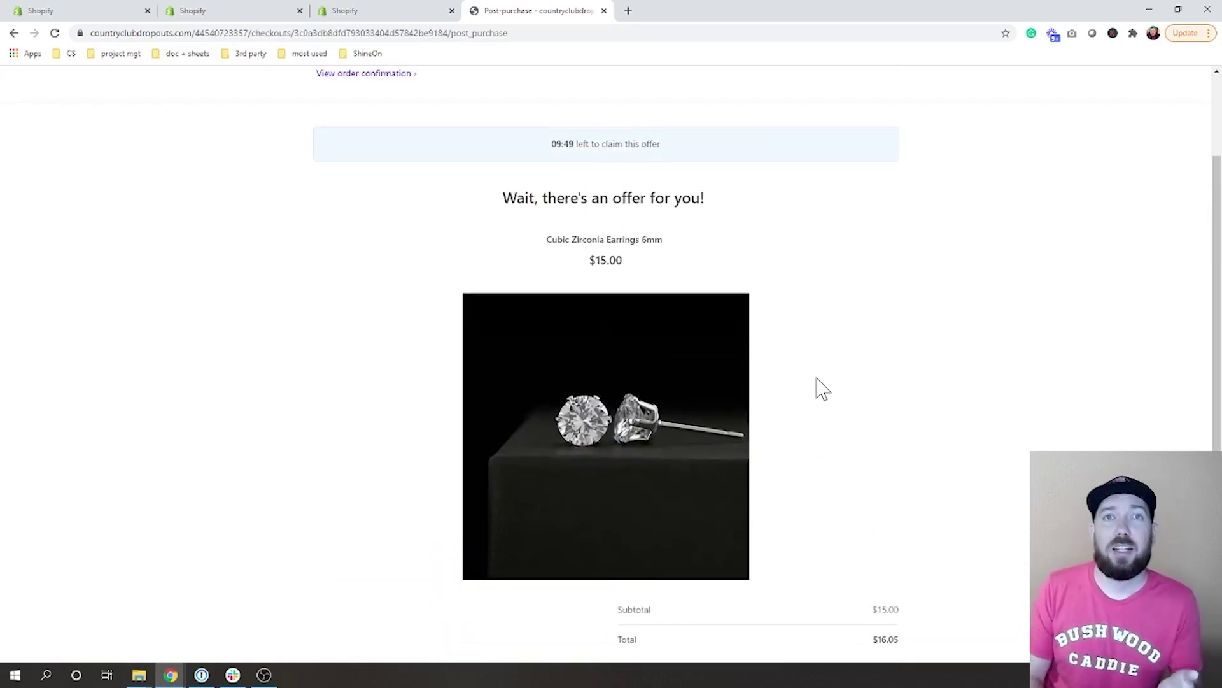
{"action": "scroll", "coordinate": [821, 388], "scroll_direction": "down", "scroll_amount": 1}
{"action": "scroll", "coordinate": [821, 389], "scroll_direction": "up", "scroll_amount": 1}
{"action": "scroll", "coordinate": [821, 389], "scroll_direction": "down", "scroll_amount": 2}
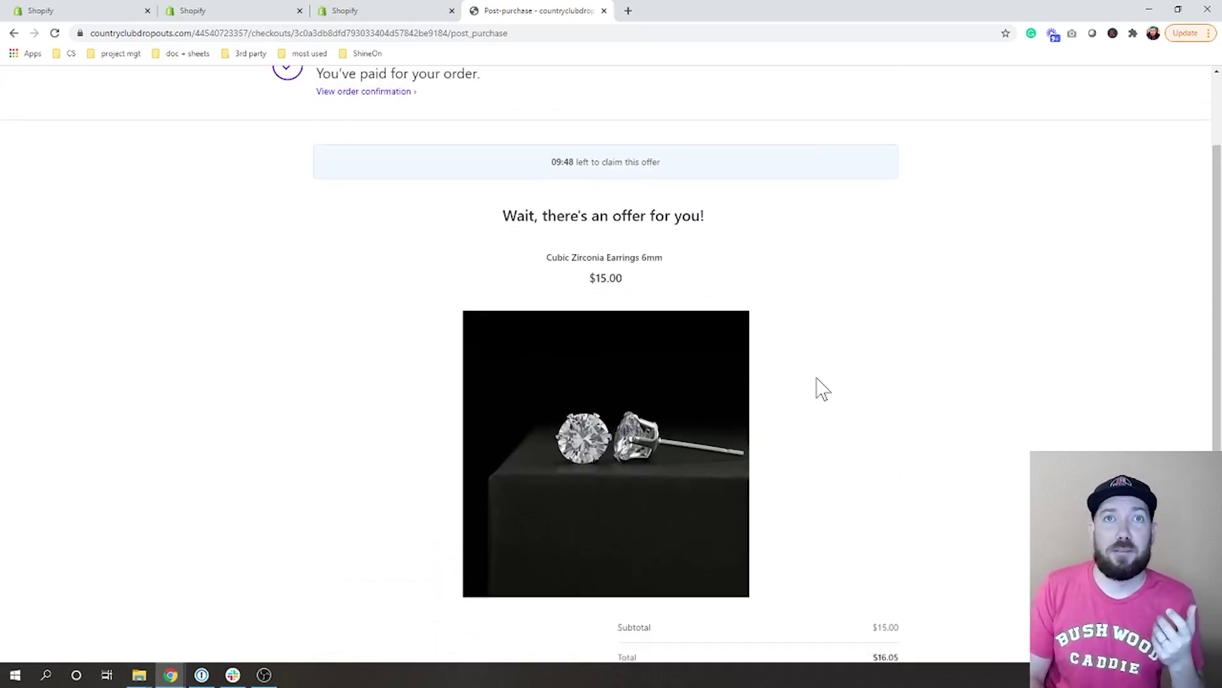
{"action": "scroll", "coordinate": [822, 389], "scroll_direction": "down", "scroll_amount": 1}
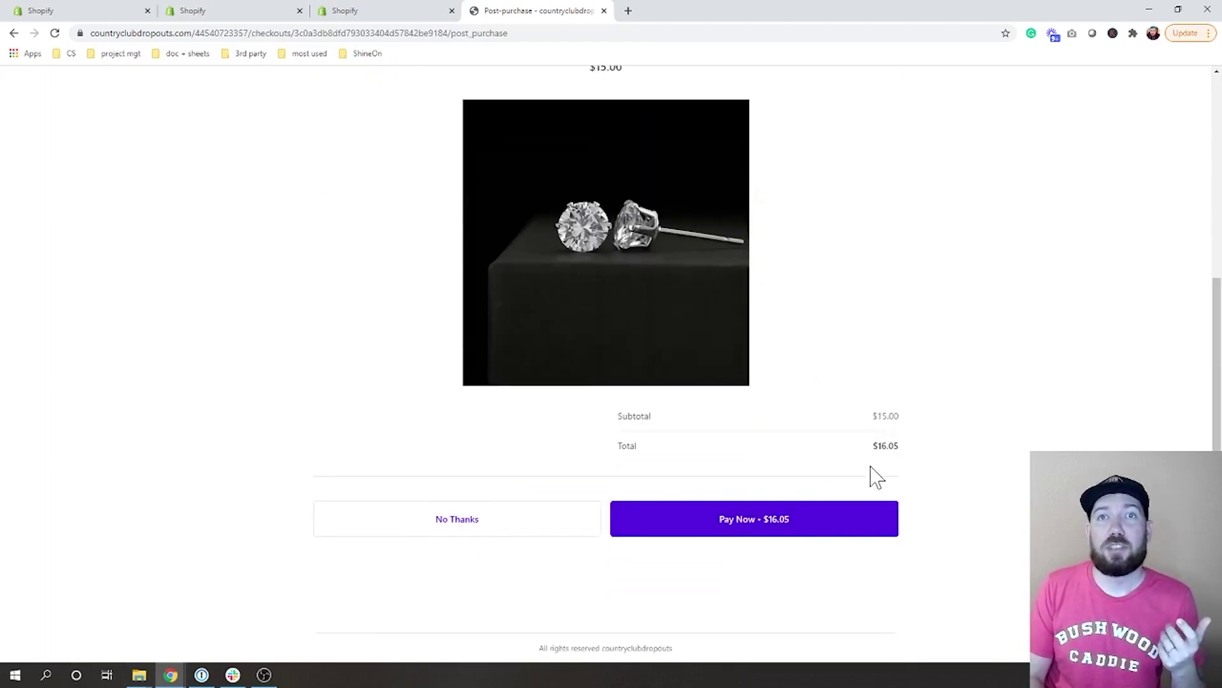
{"action": "left_click", "coordinate": [778, 519]}
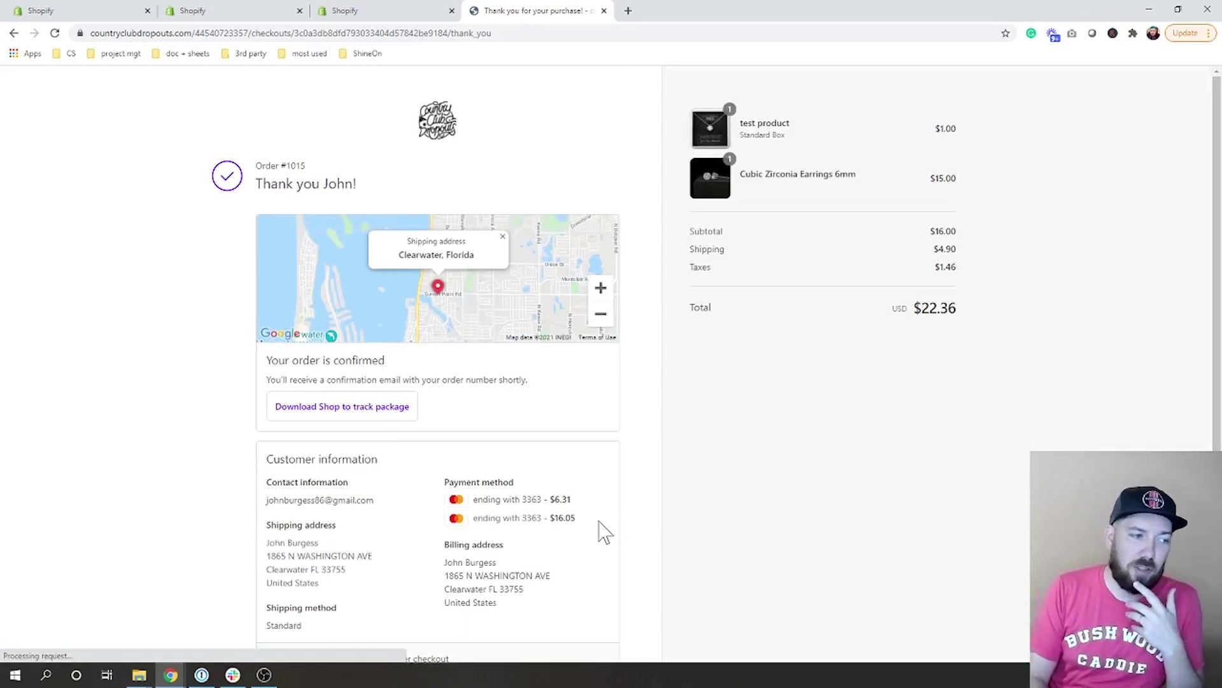
Step: Highlight the $6.31 and $16.05 card charges and the order number on the Thank you page
{"action": "left_click_drag", "start_coordinate": [603, 532], "coordinate": [544, 501]}
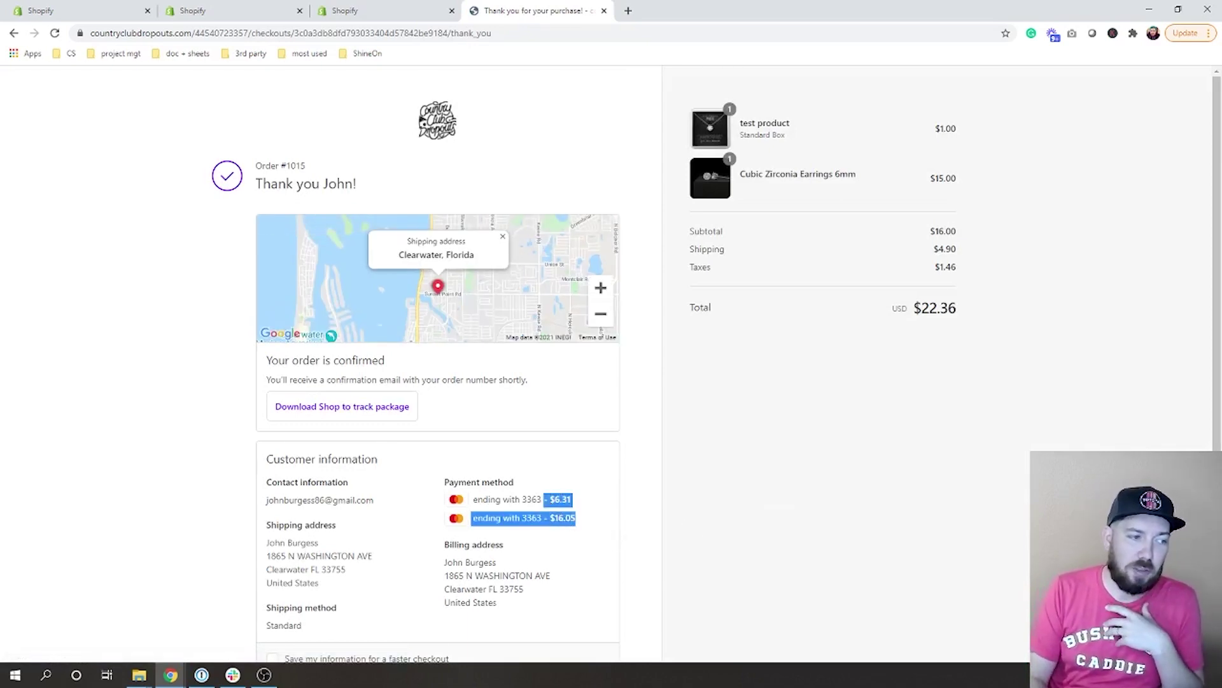
{"action": "left_click", "coordinate": [593, 510]}
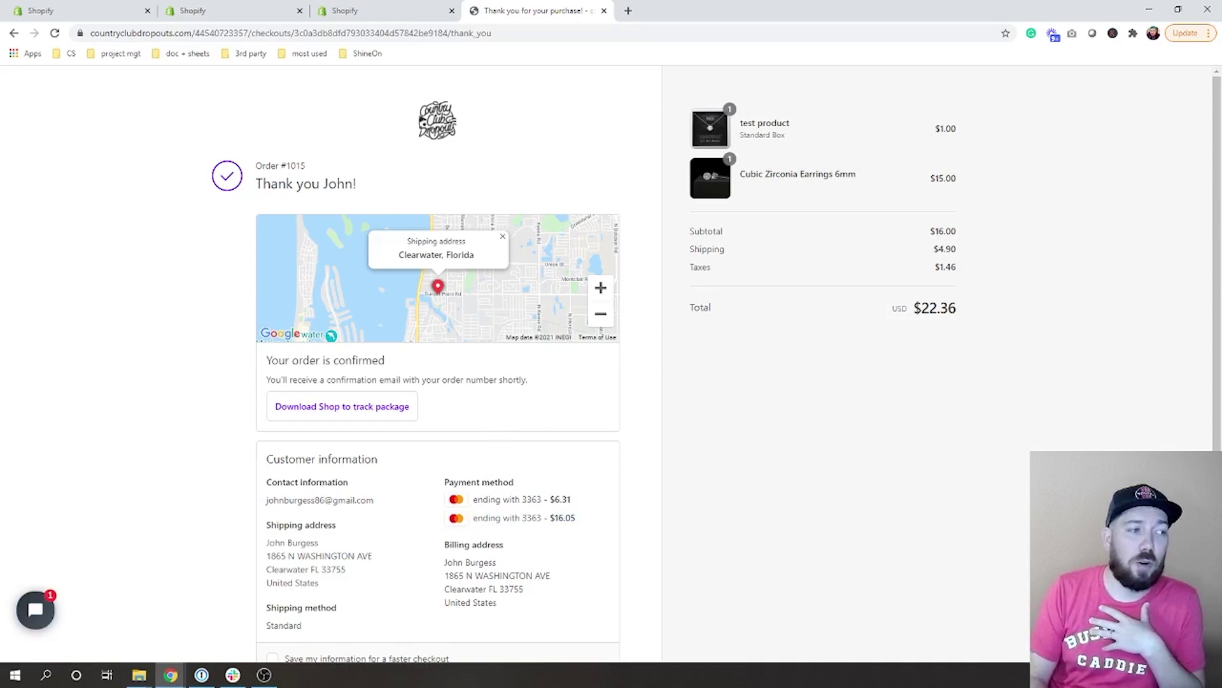
{"action": "left_click_drag", "start_coordinate": [306, 167], "coordinate": [285, 167]}
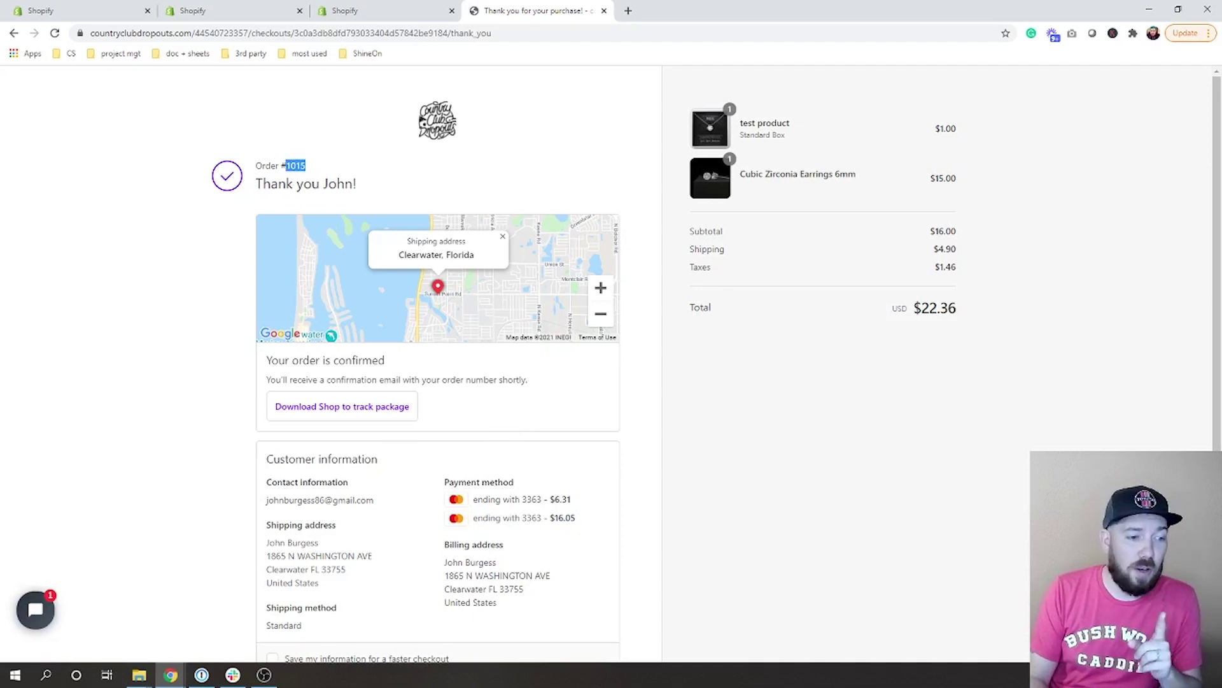